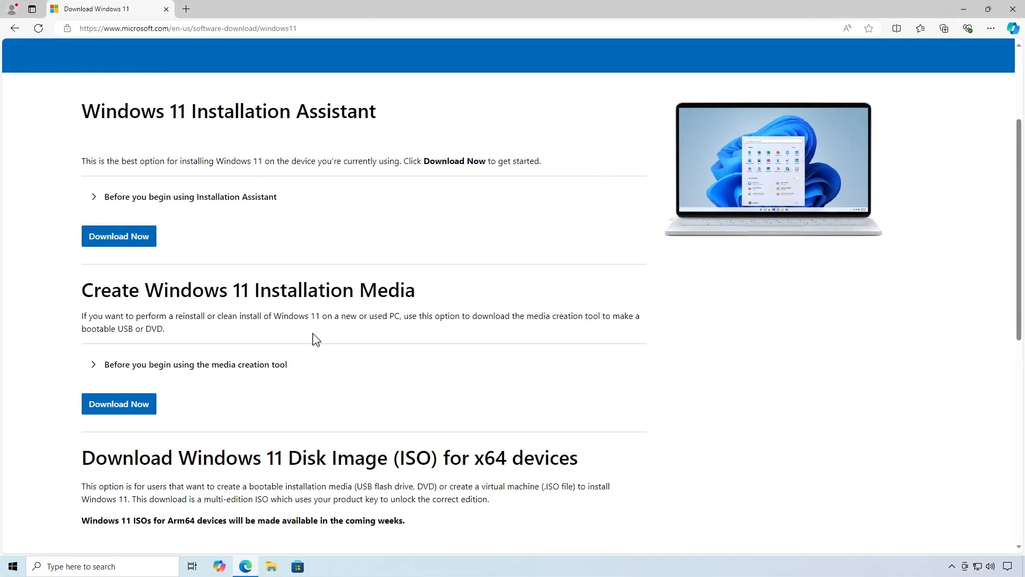
Download the Windows 11 media creation tool, run mediacreationtool.exe and minimize the browser
click(147, 405)
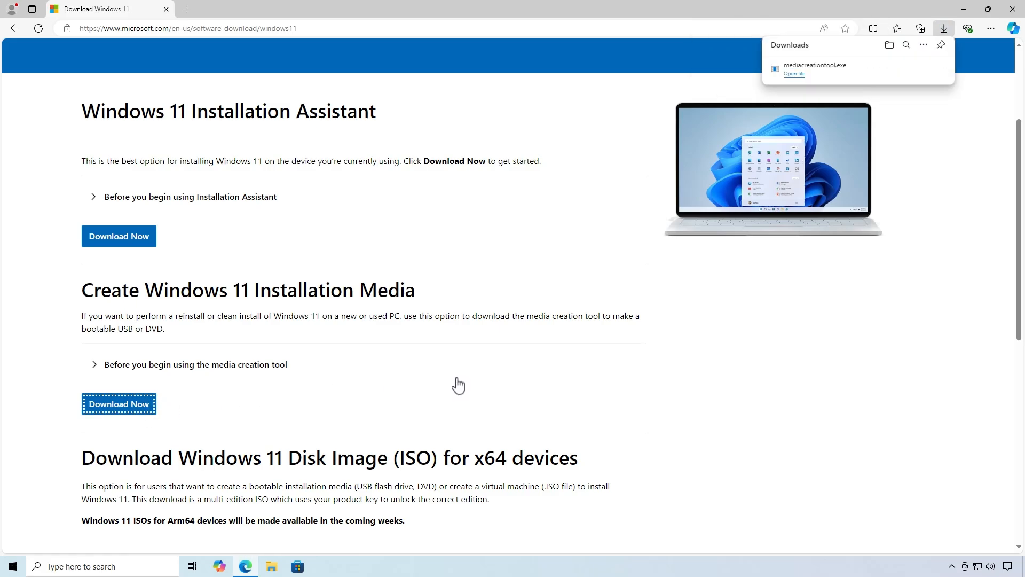
click(829, 71)
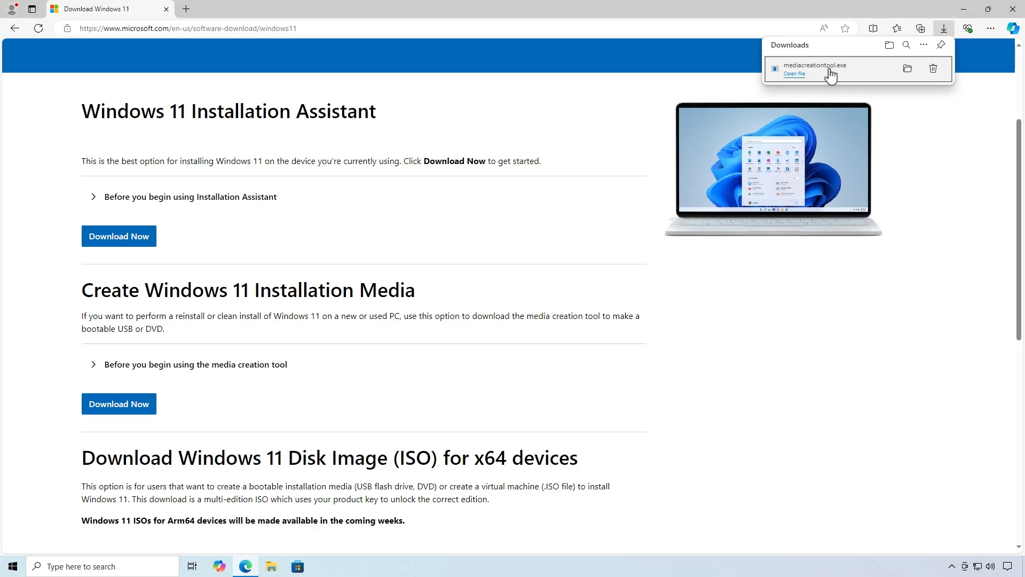
click(964, 9)
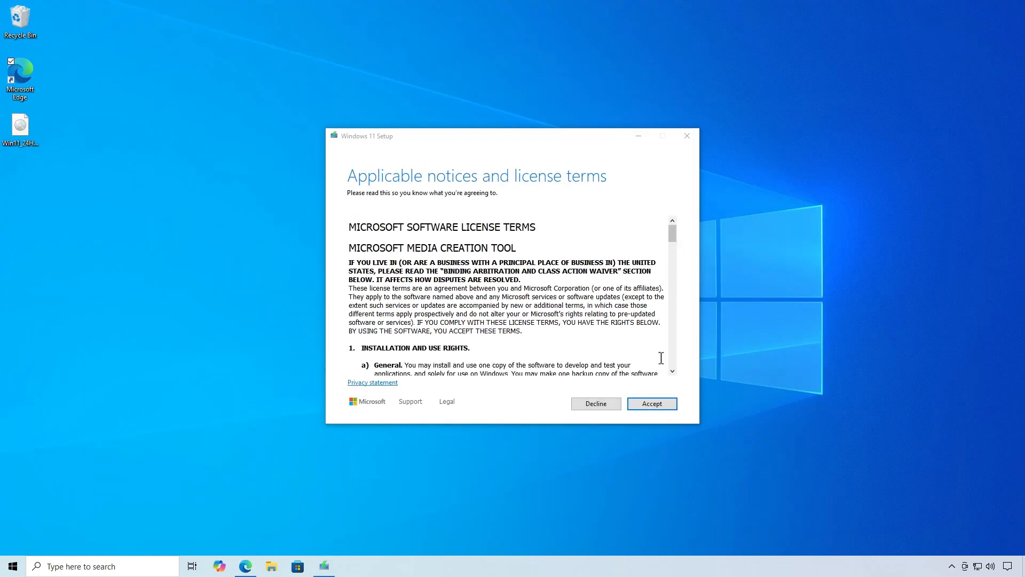
Create Windows 11 installation media on USB flash drive F: (USB), accepting the license terms and keeping the recommended language and edition
click(658, 404)
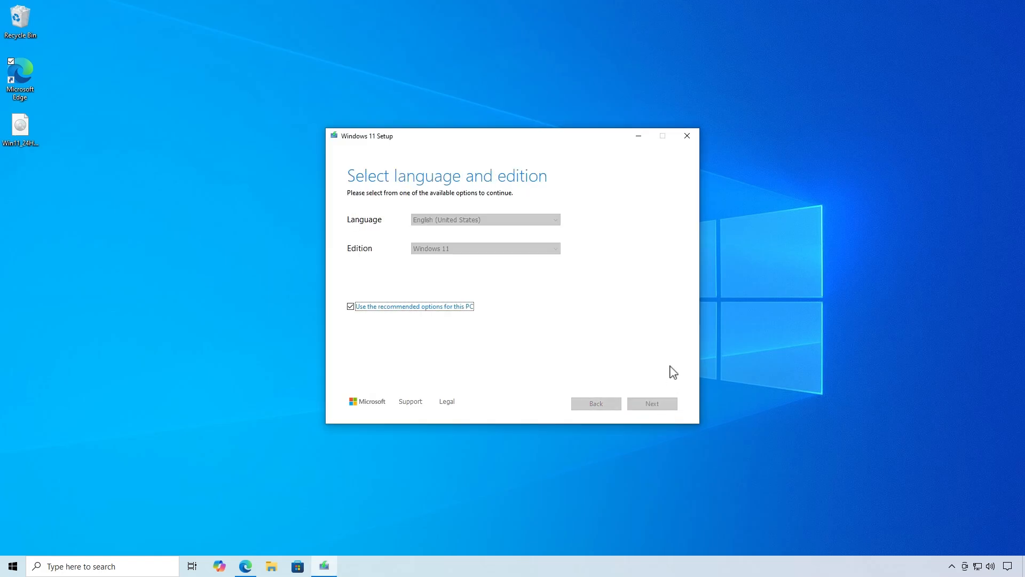
click(659, 406)
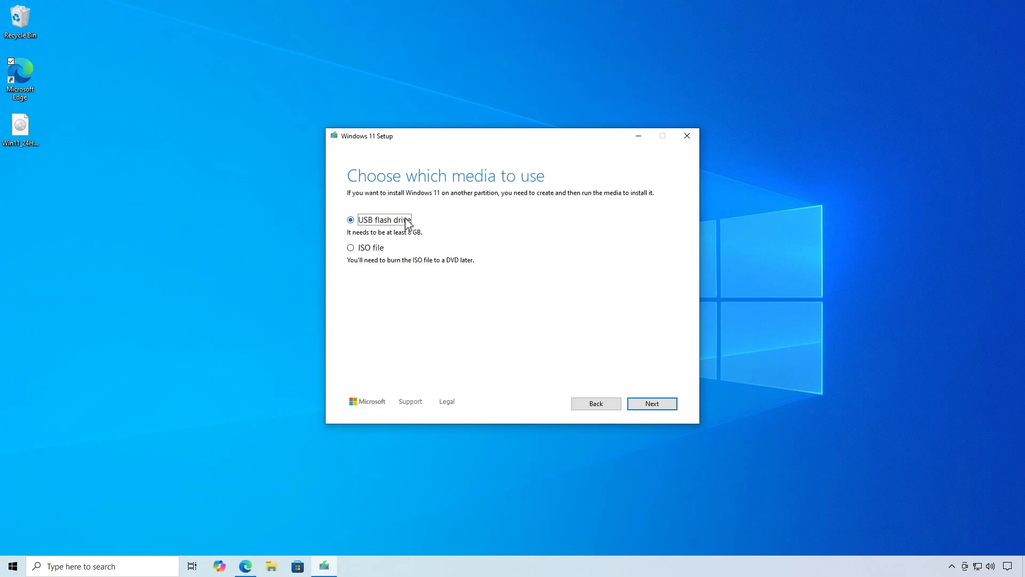
click(661, 406)
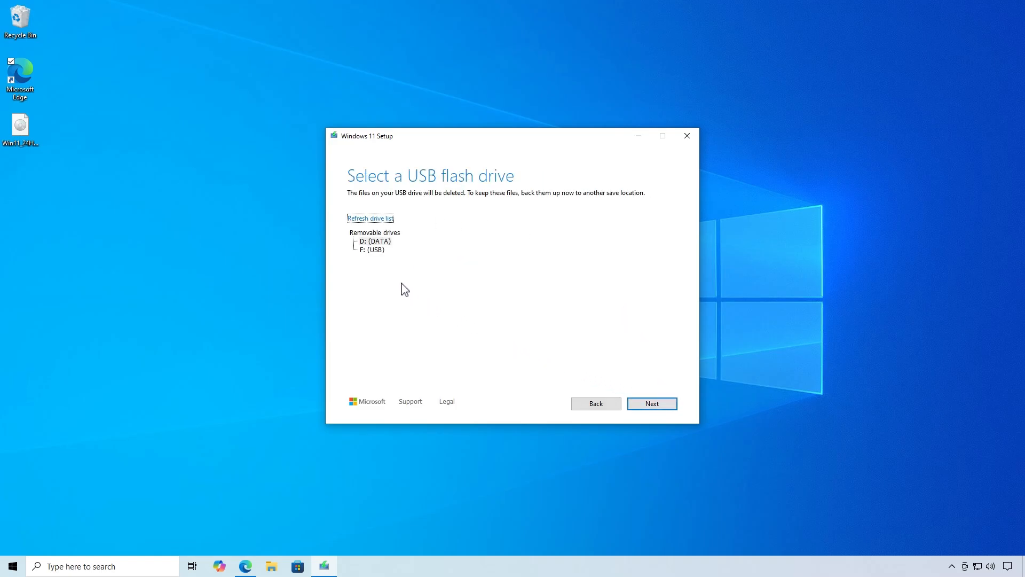
click(377, 252)
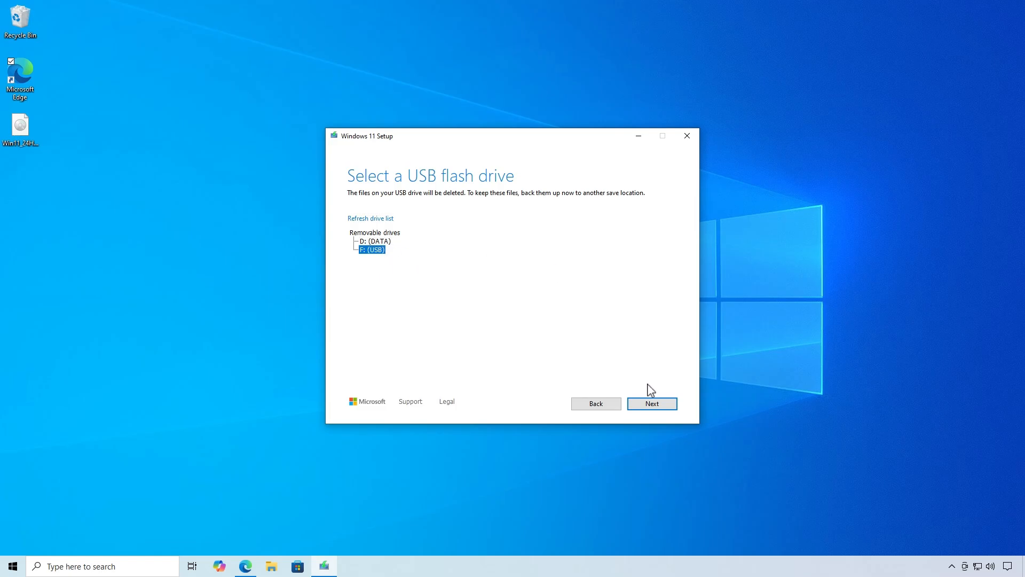
click(655, 406)
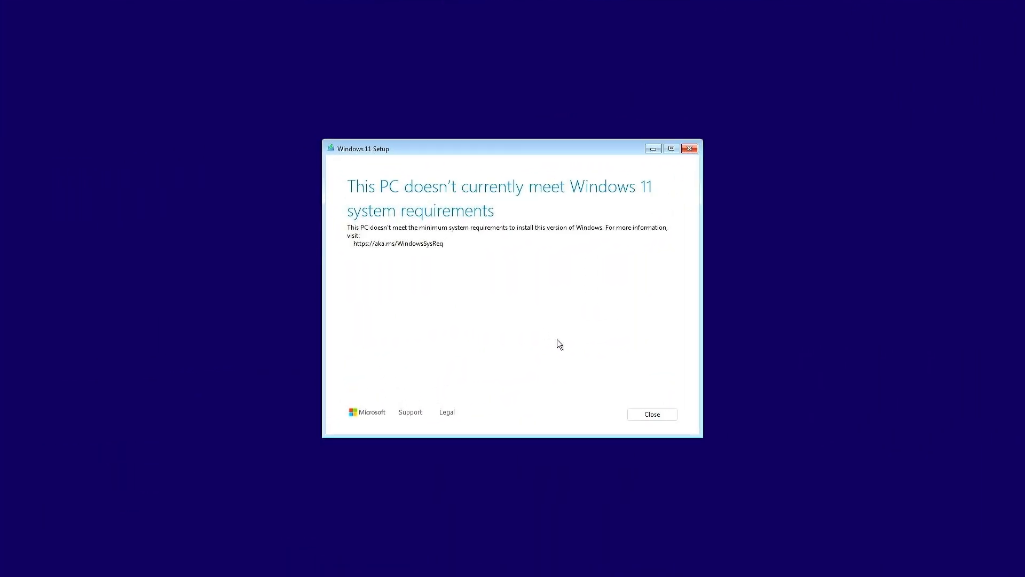
Close the Windows 11 system requirements notice and boot the PC from USB HDD: Kingston DataTraveler 3.0
click(662, 415)
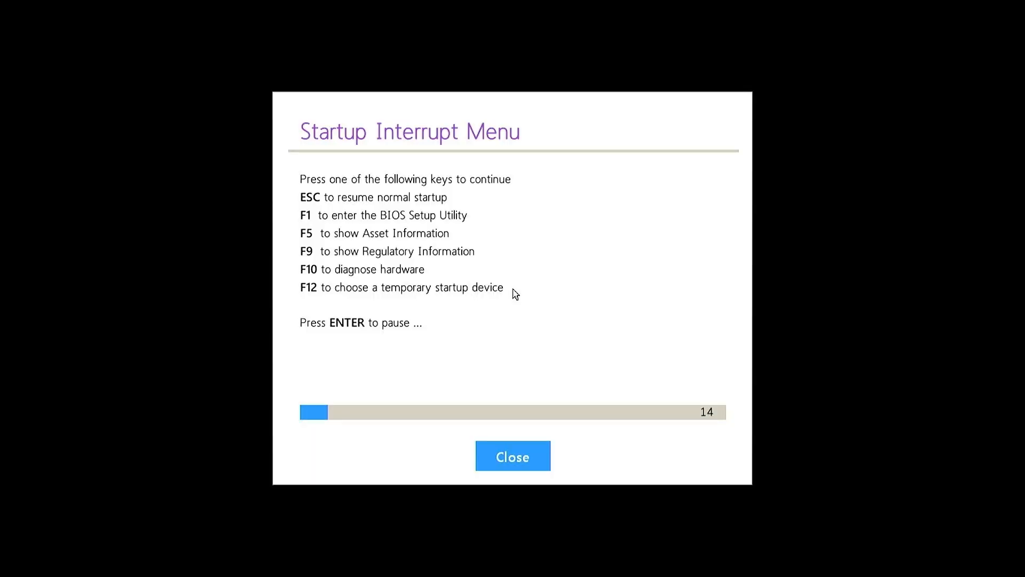
key(Return)
key(F12)
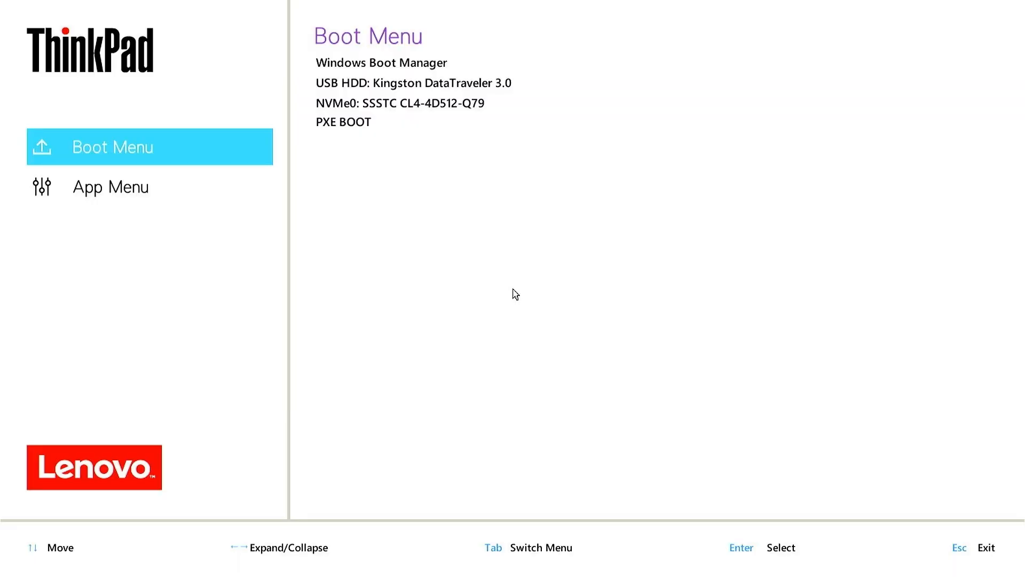
key(Down)
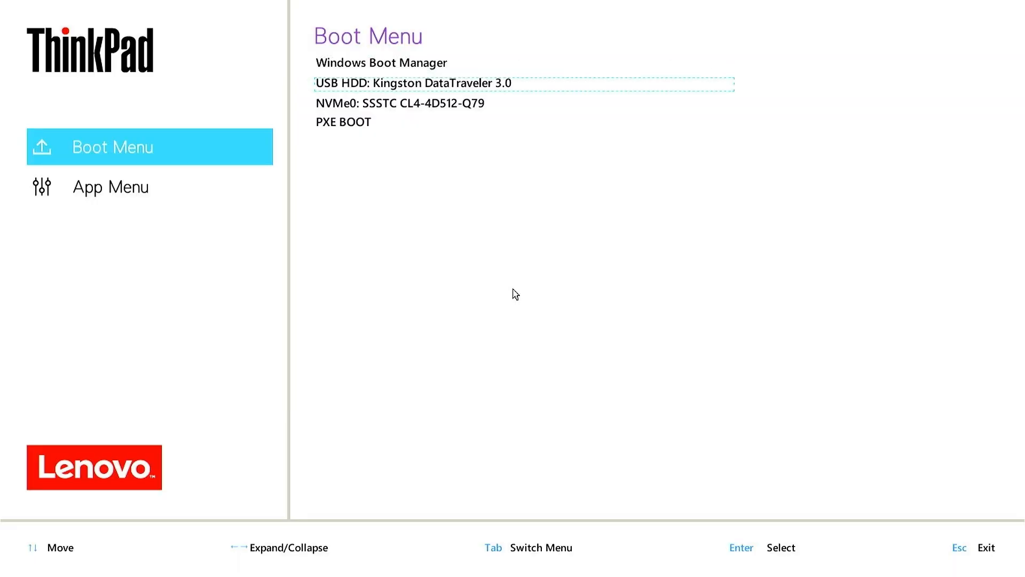
key(Return)
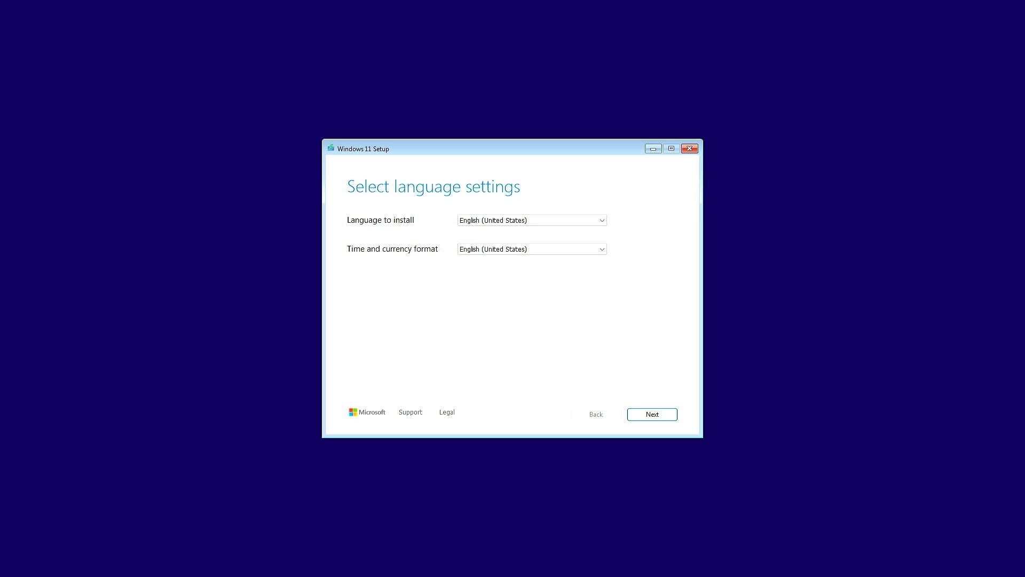
Open a command prompt over Windows 11 Setup and launch the Registry Editor with regedit
key(shift+F10)
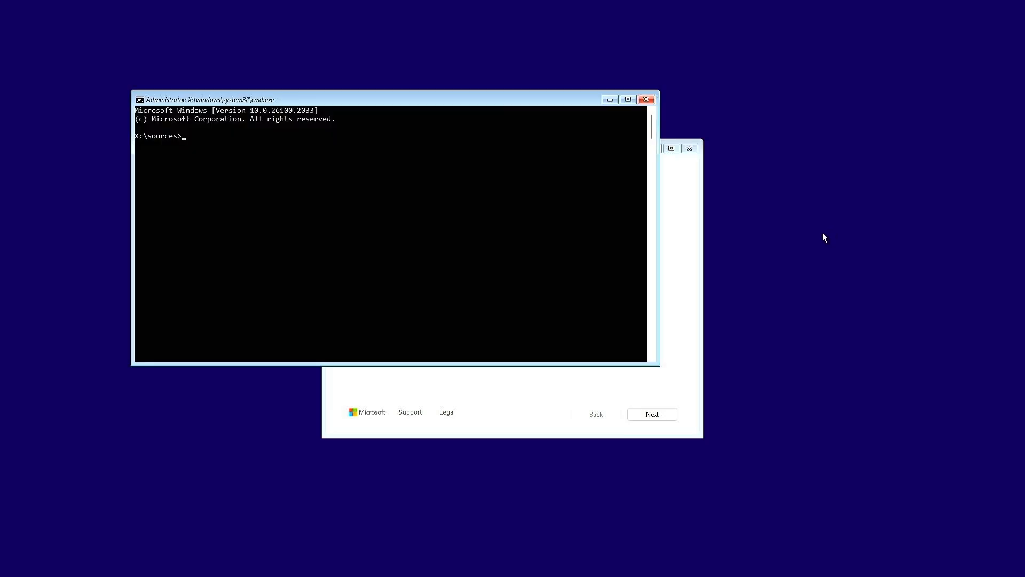
key(alt+Tab)
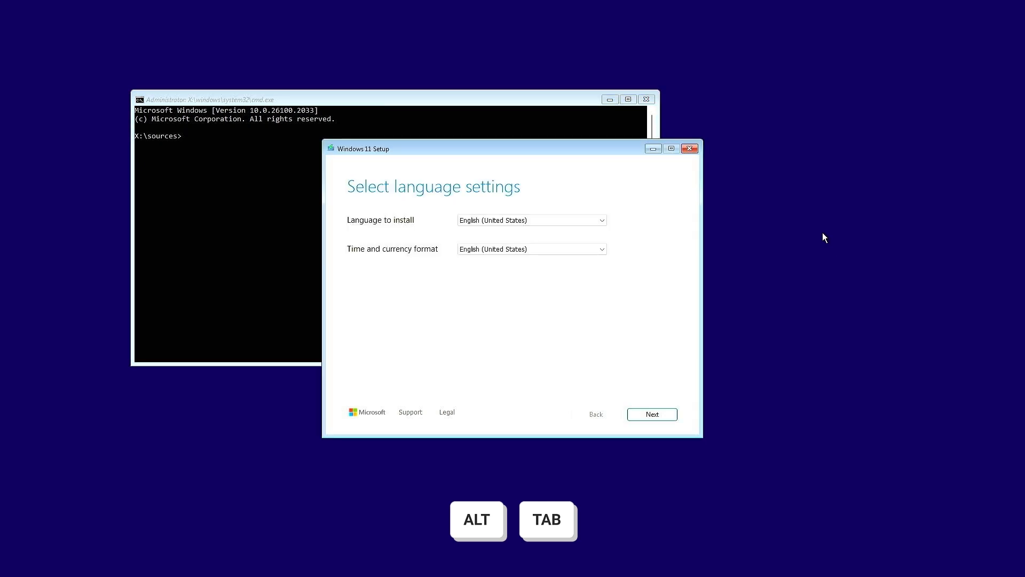
key(alt+Tab)
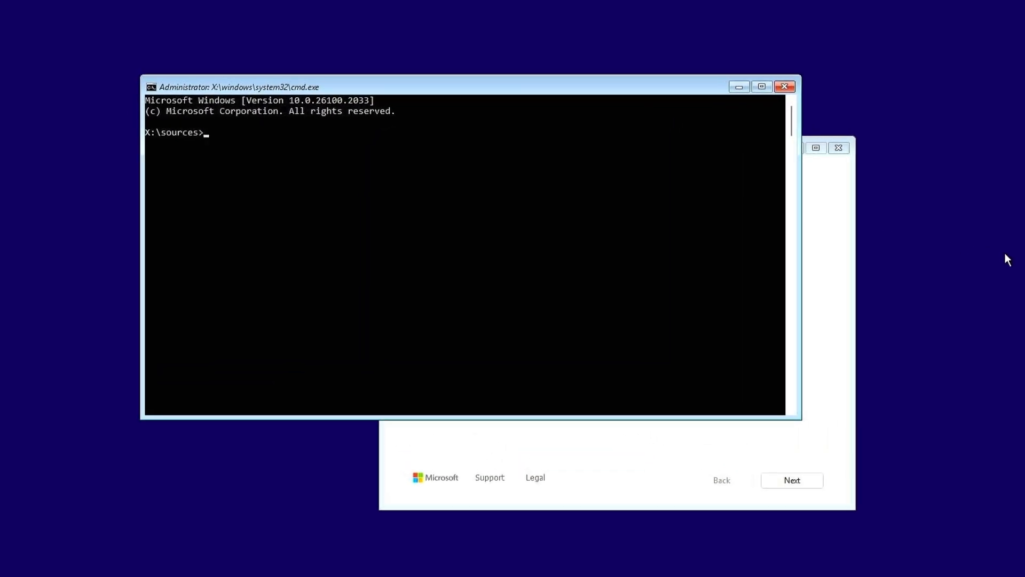
text(regedit)
key(Return)
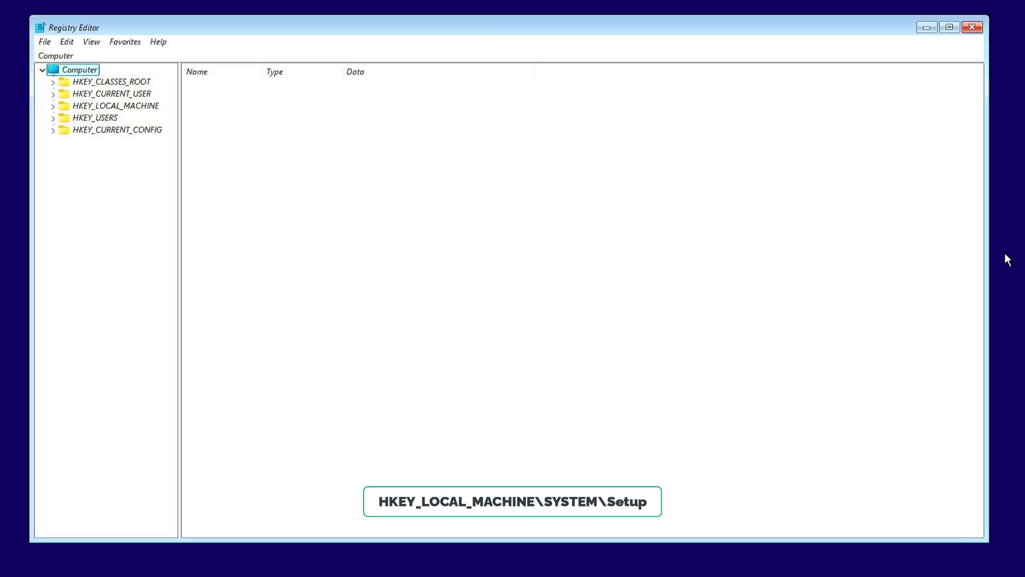
Go to the registry key HKEY_LOCAL_MACHINE\SYSTEM\Setup and expand it
double_click(149, 107)
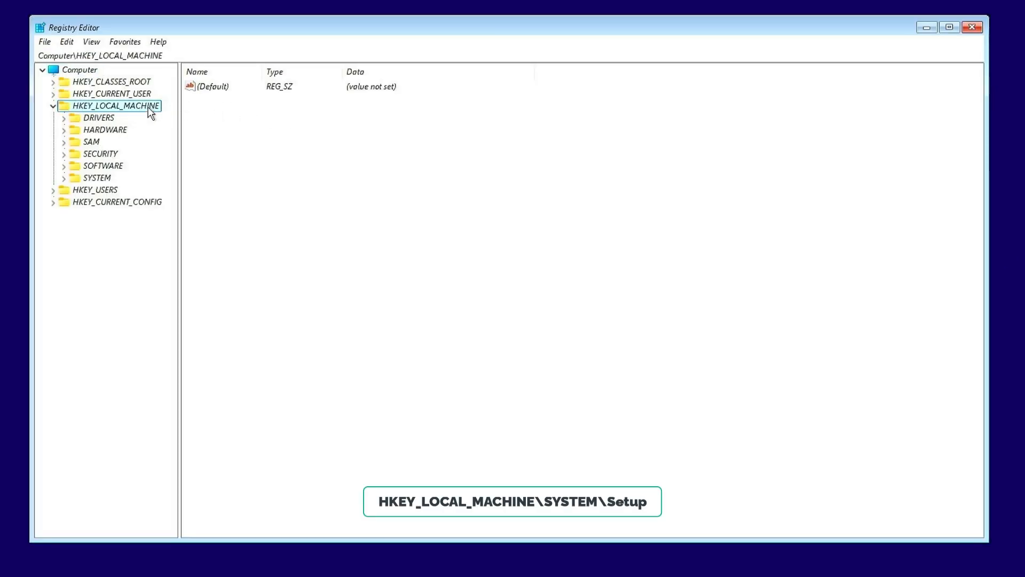
click(105, 178)
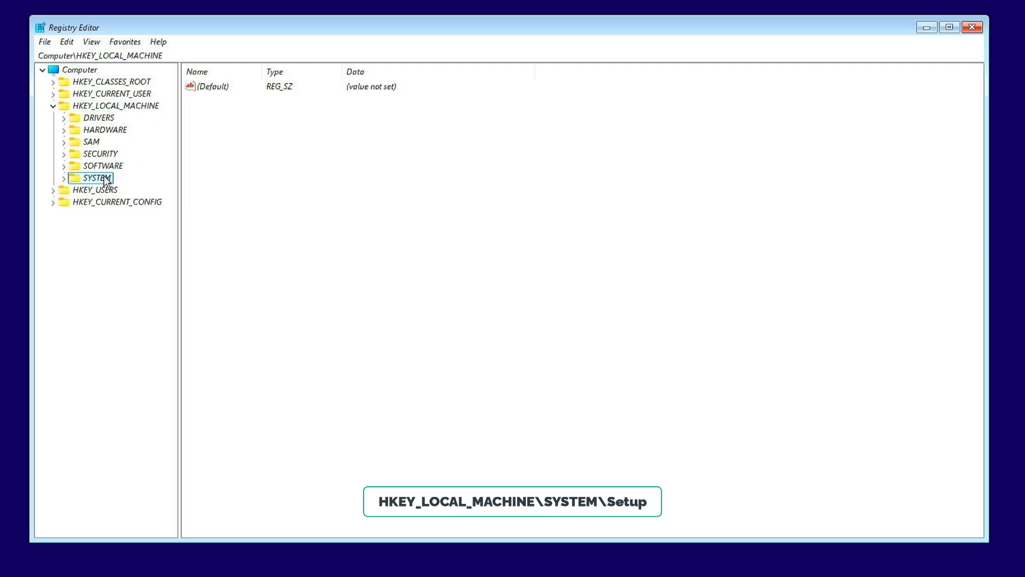
double_click(105, 178)
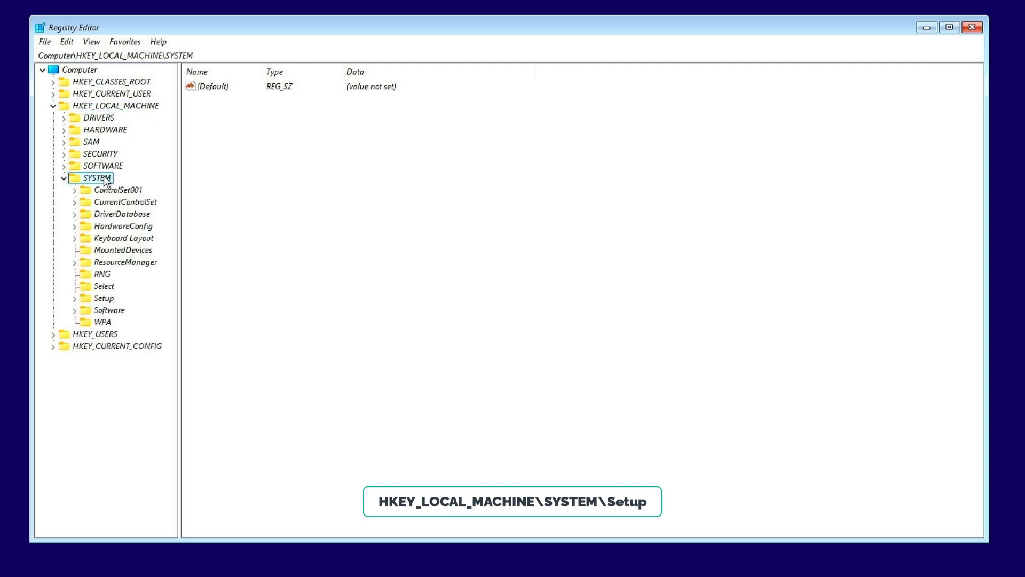
double_click(112, 301)
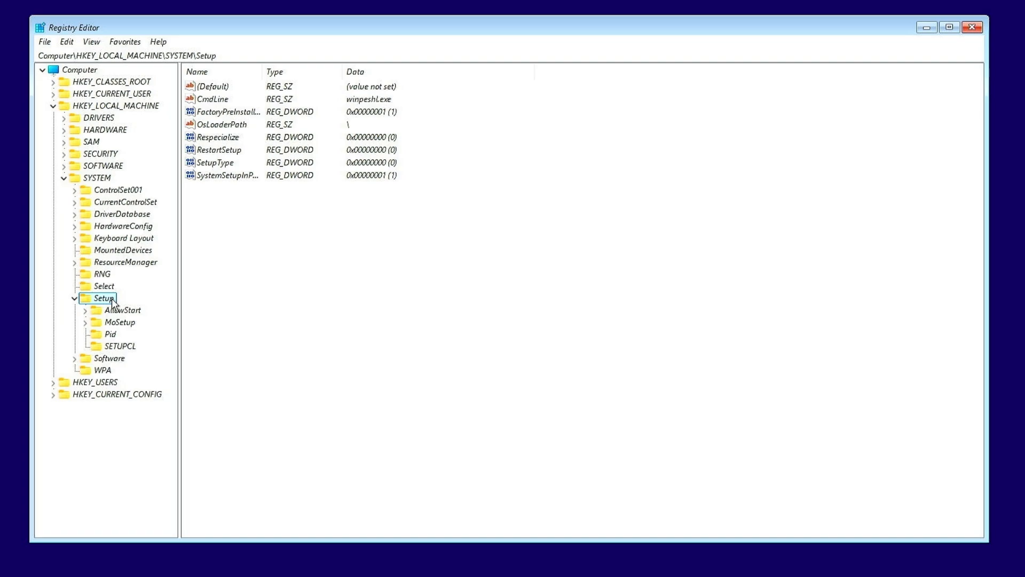
Create a new key named LabConfig under the Setup key
right_click(113, 303)
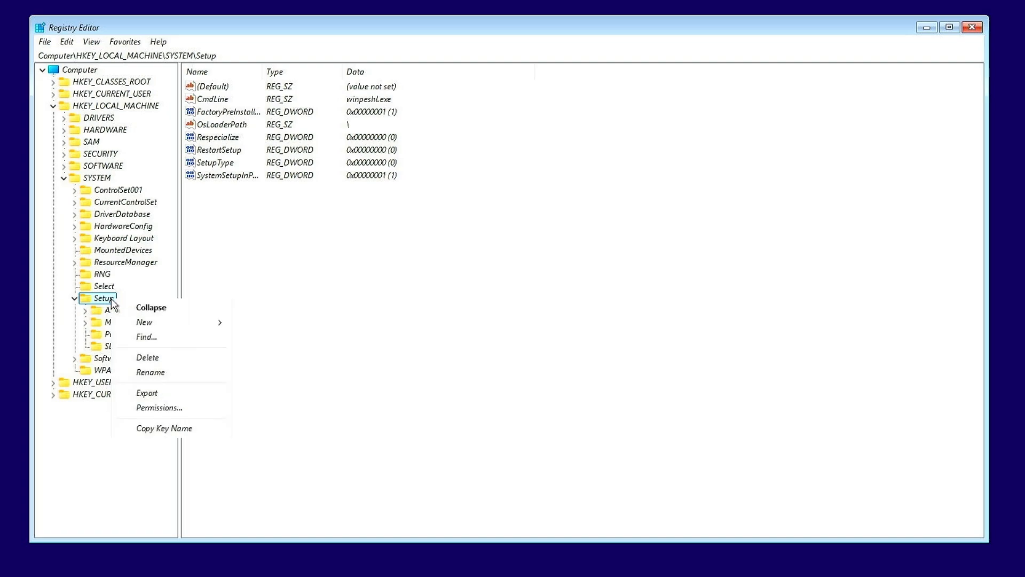
mouse_move(162, 322)
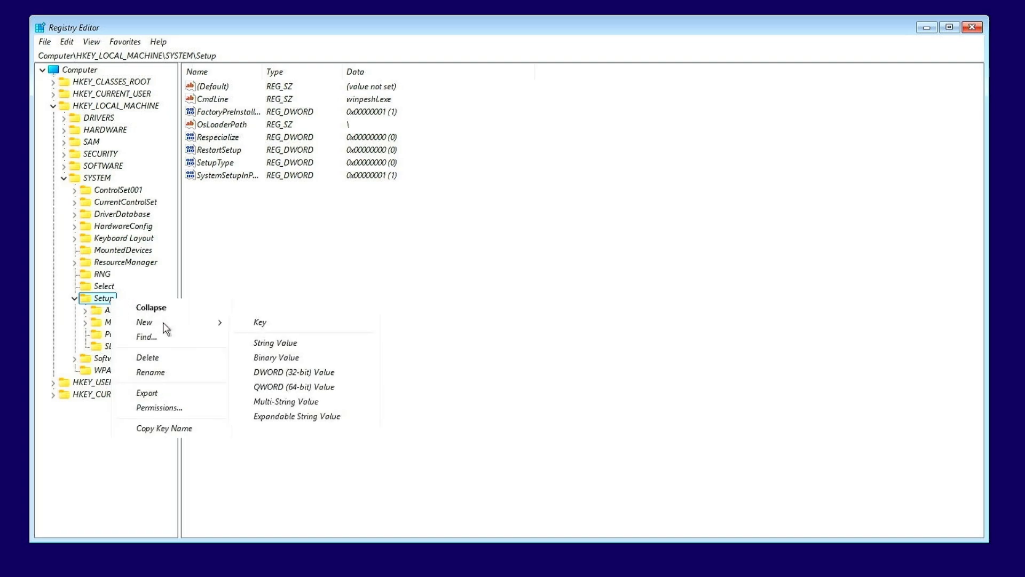
click(280, 324)
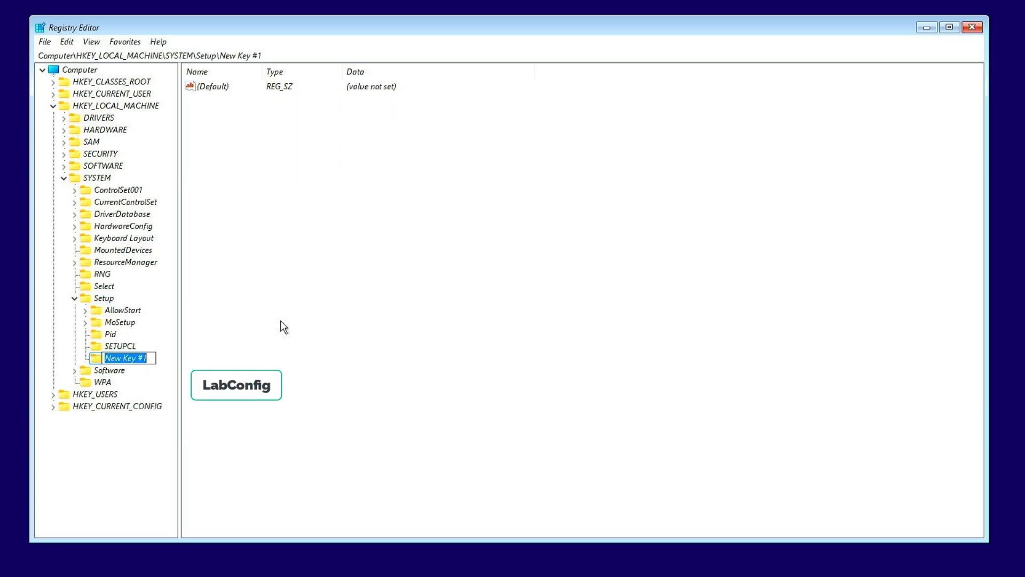
text(LabConfig)
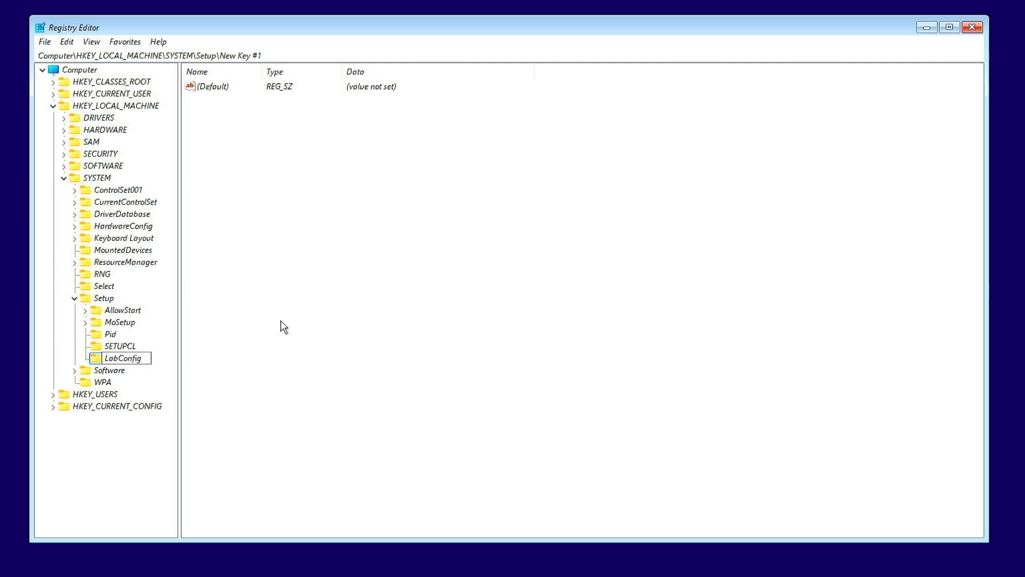
click(285, 326)
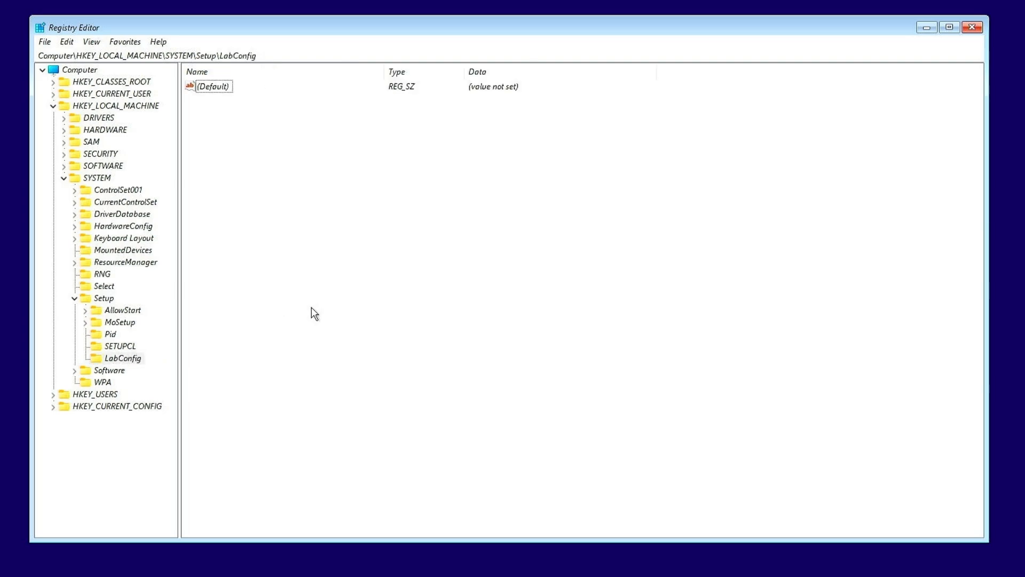
Add a DWORD (32-bit) value named BypassCPUCheck to the LabConfig key
right_click(283, 295)
mouse_move(315, 300)
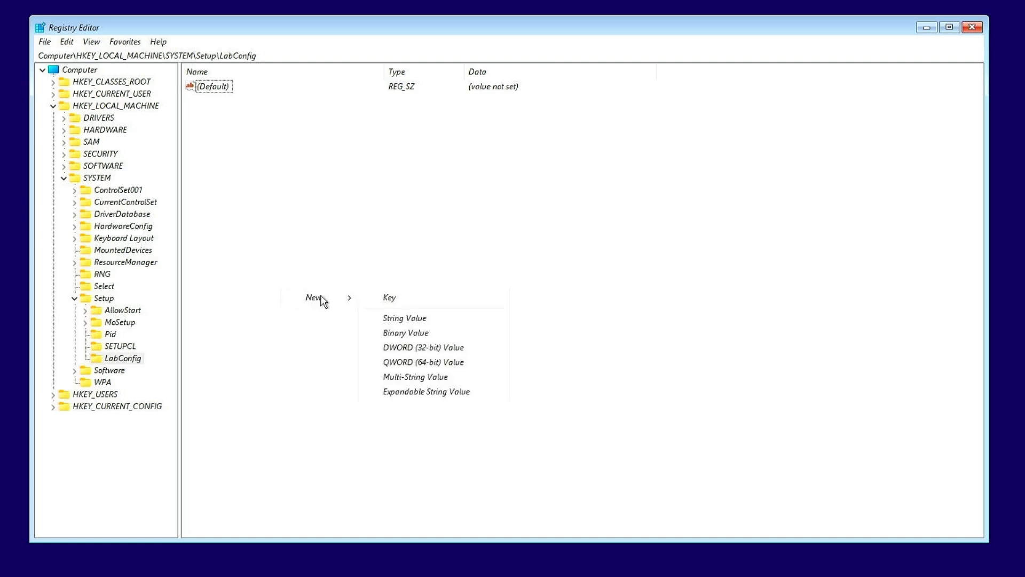
click(462, 347)
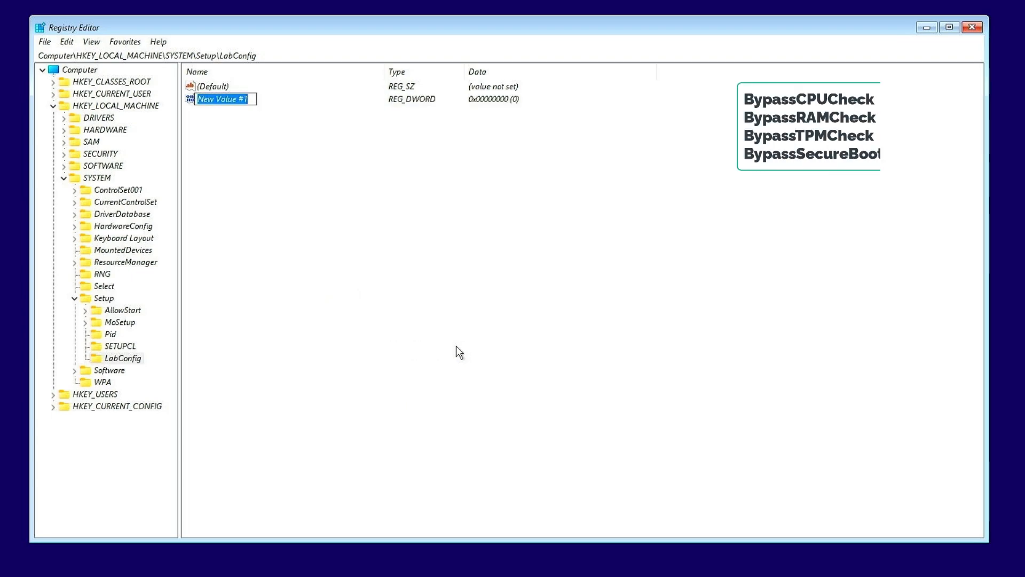
text(Bypass)
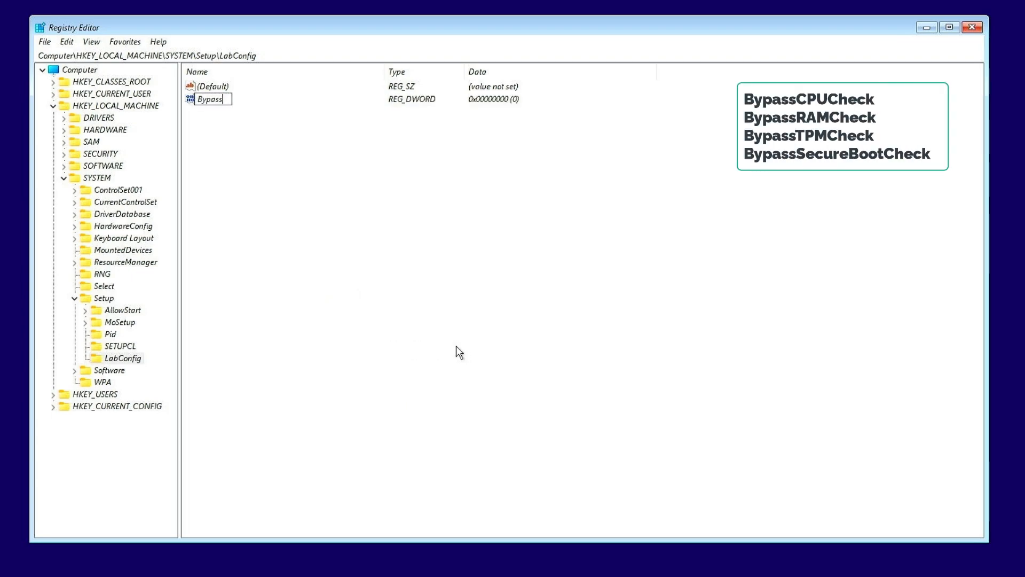
text(CPUCheck)
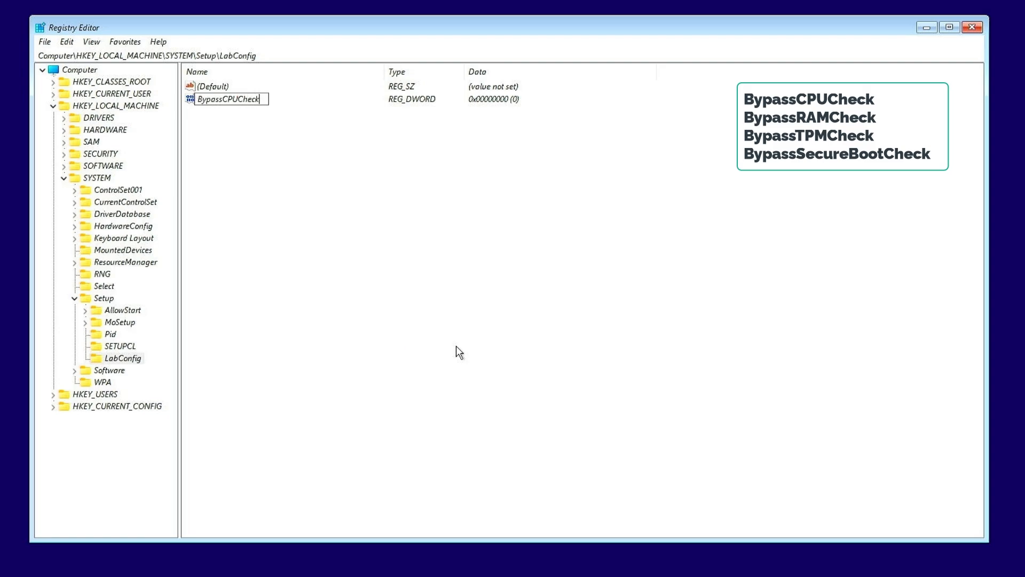
key(Return)
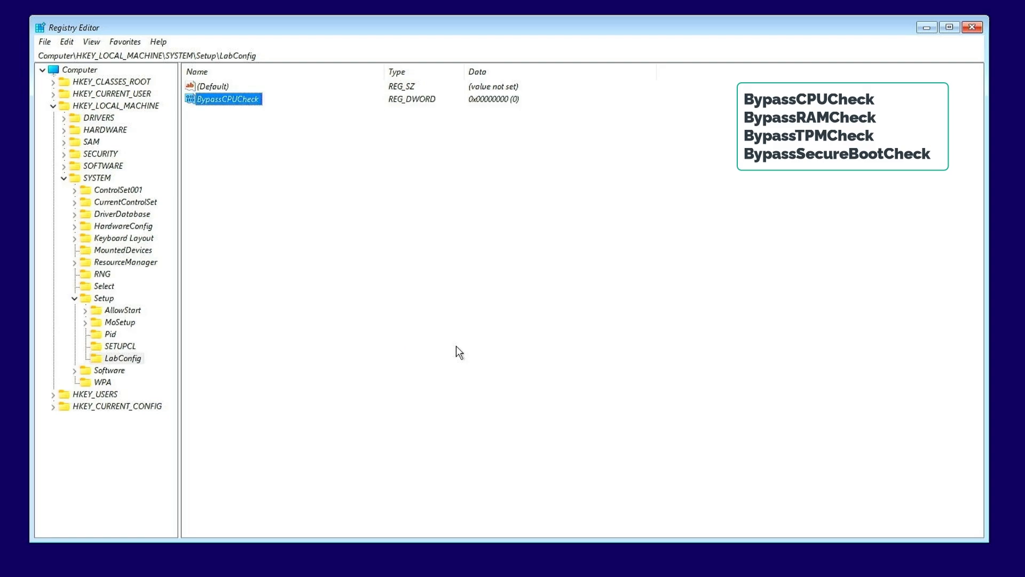
Set the value data of BypassCPUCheck to 1
key(Return)
text(1)
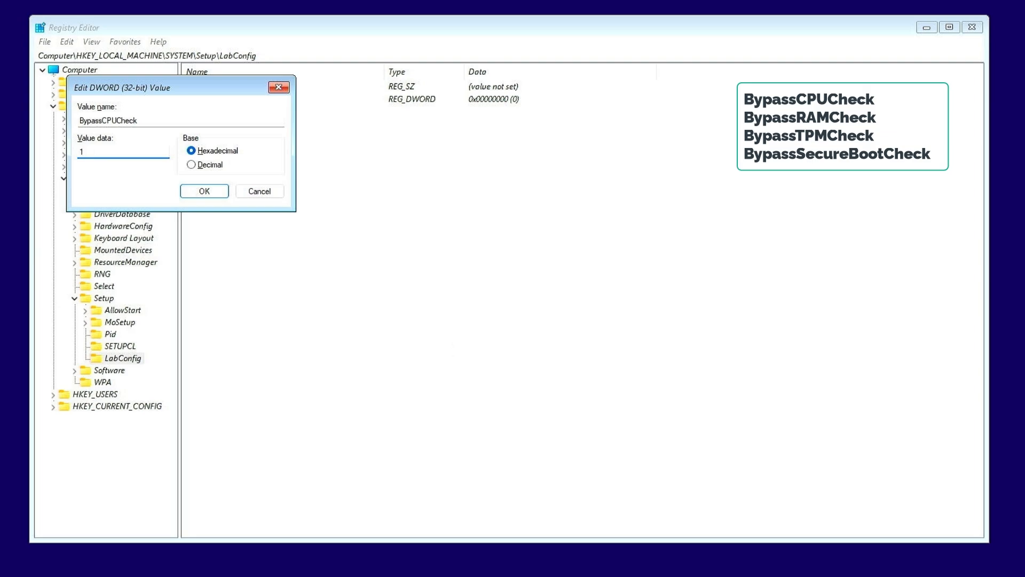
key(Return)
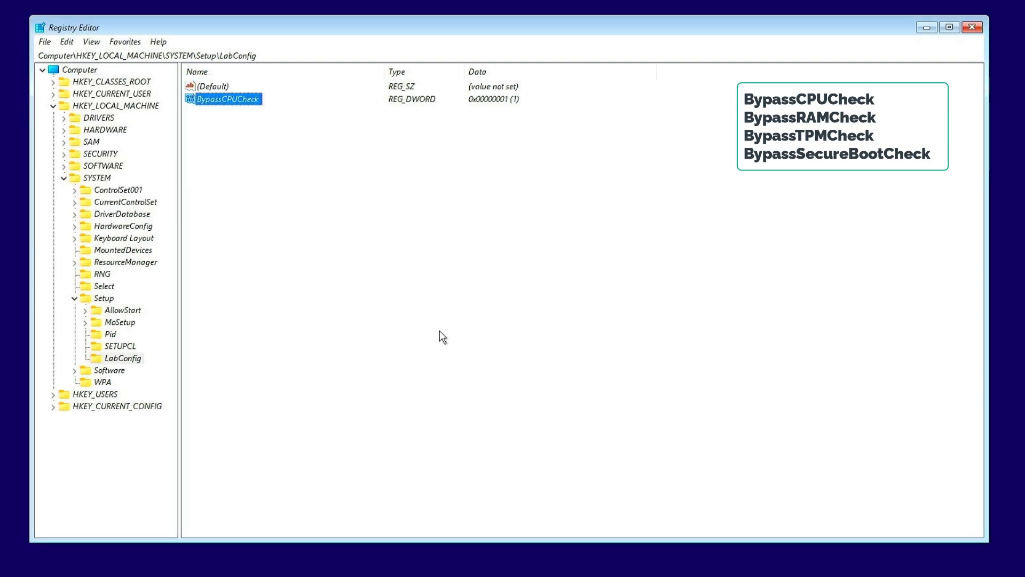
Add a DWORD (32-bit) value named BypassRAMCheck to the LabConfig key
right_click(299, 239)
mouse_move(355, 249)
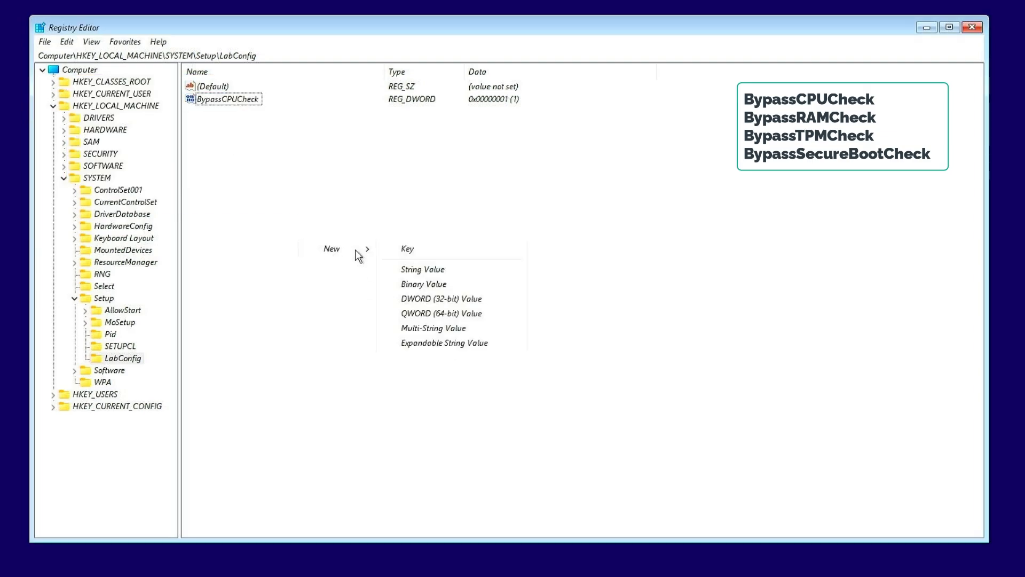
click(454, 297)
text(BypassR)
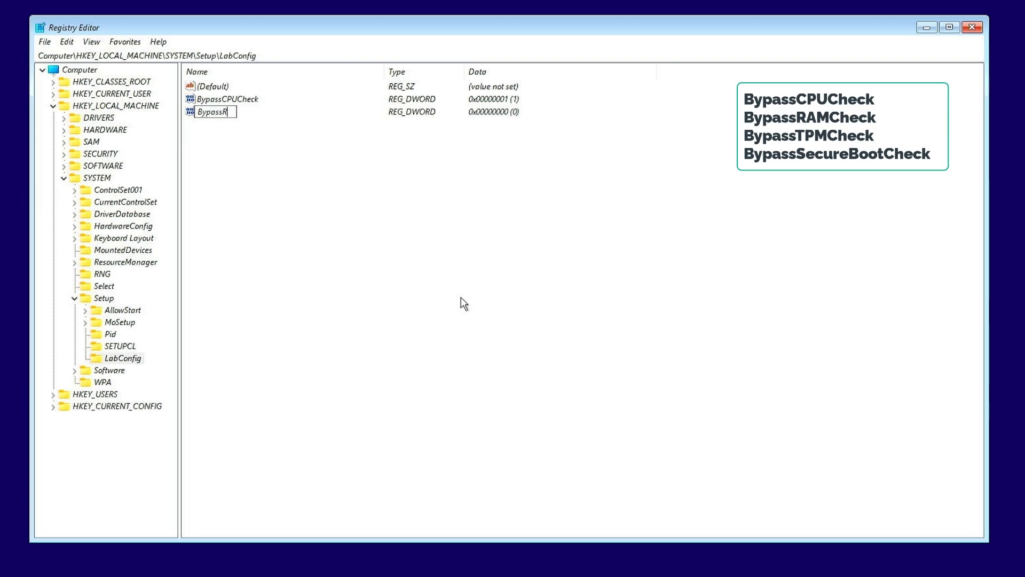
text(AMCheck)
key(Return)
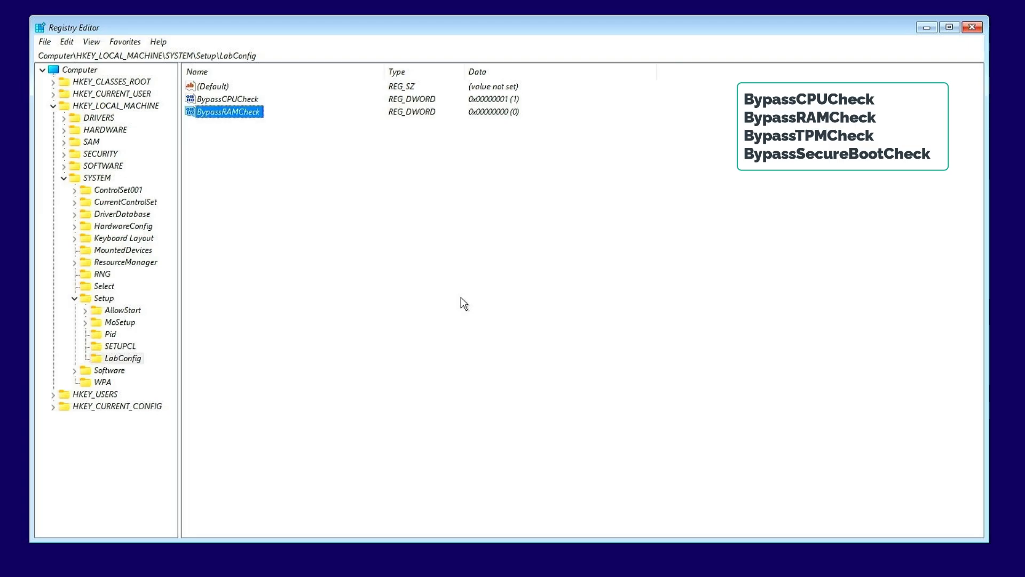
Set the value data of BypassRAMCheck to 1
key(Return)
text(1)
key(Return)
Add a DWORD (32-bit) value named BypassTPMCheck to the LabConfig key and set its value data to 1
right_click(309, 210)
mouse_move(342, 213)
click(449, 265)
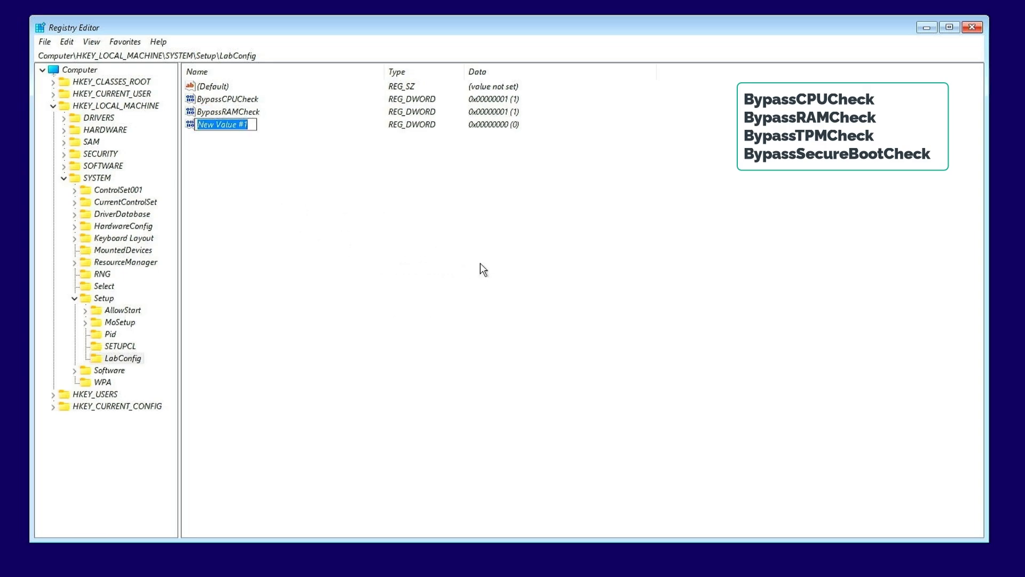
text(BypassTP)
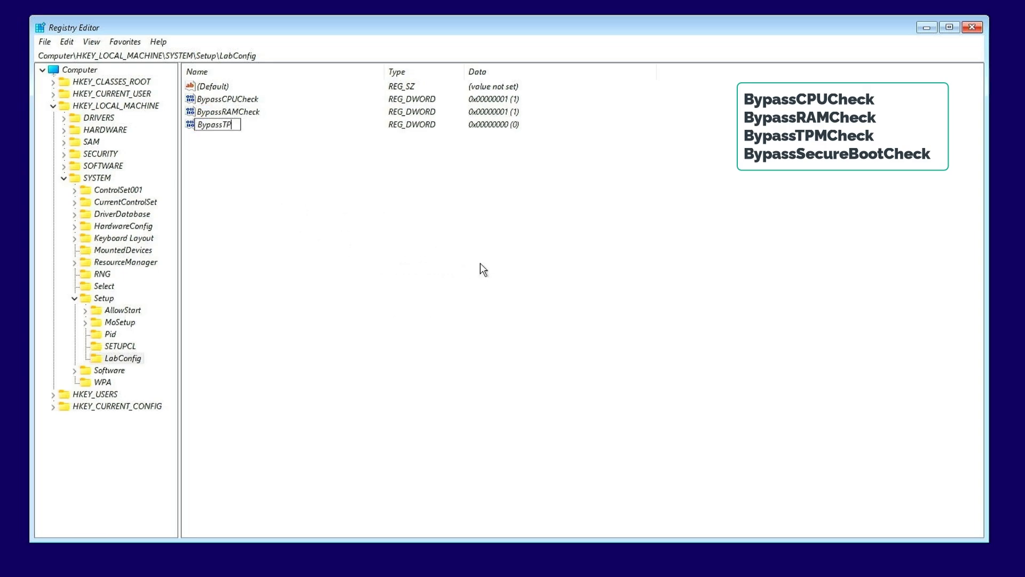
text(MCheck)
key(Return)
key(Return)
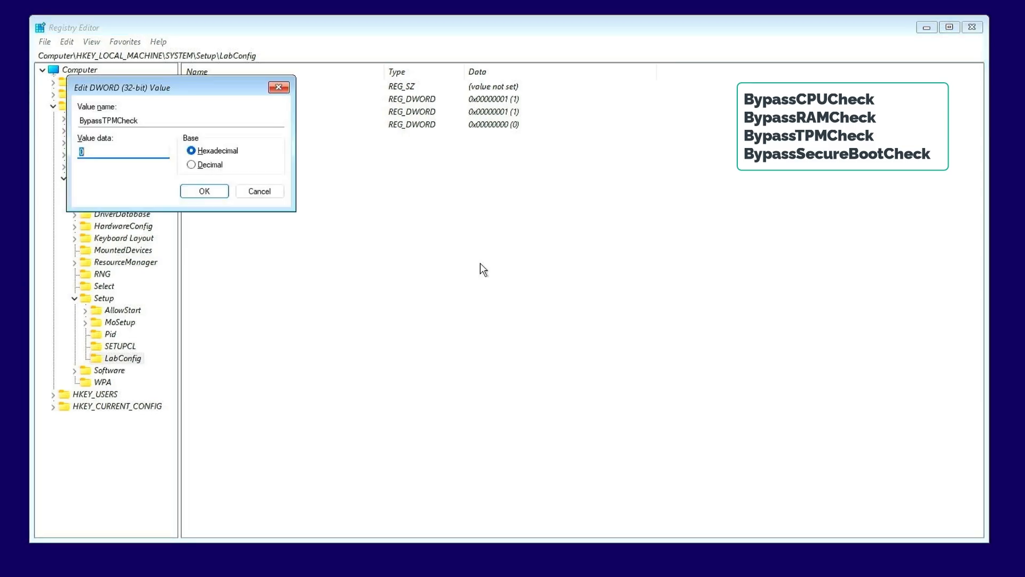
text(1)
key(Return)
Add a DWORD (32-bit) value named BypassSecureBootCheck to the LabConfig key and set its value data to 1
right_click(288, 213)
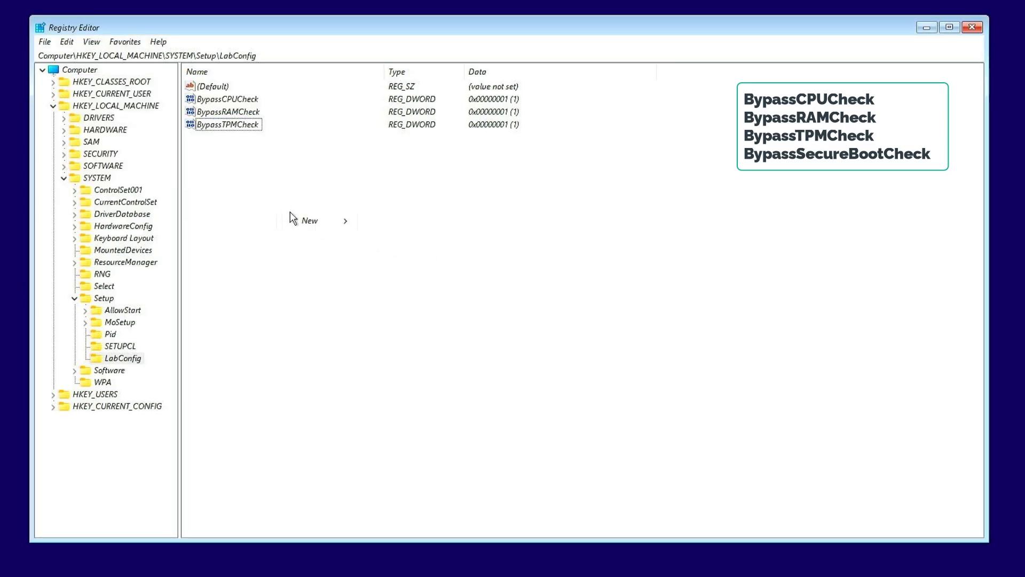
mouse_move(311, 221)
click(441, 270)
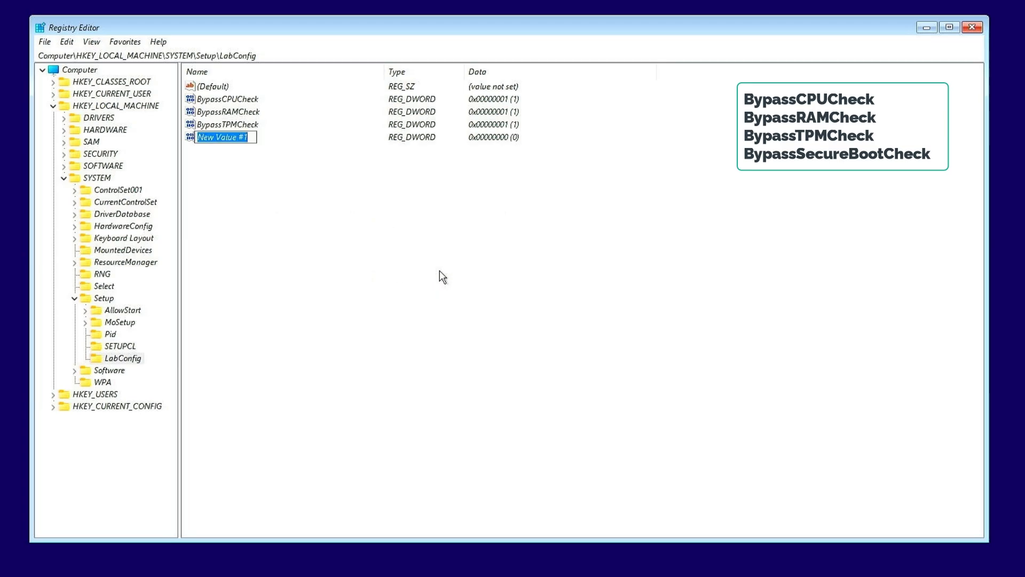
text(BypassS)
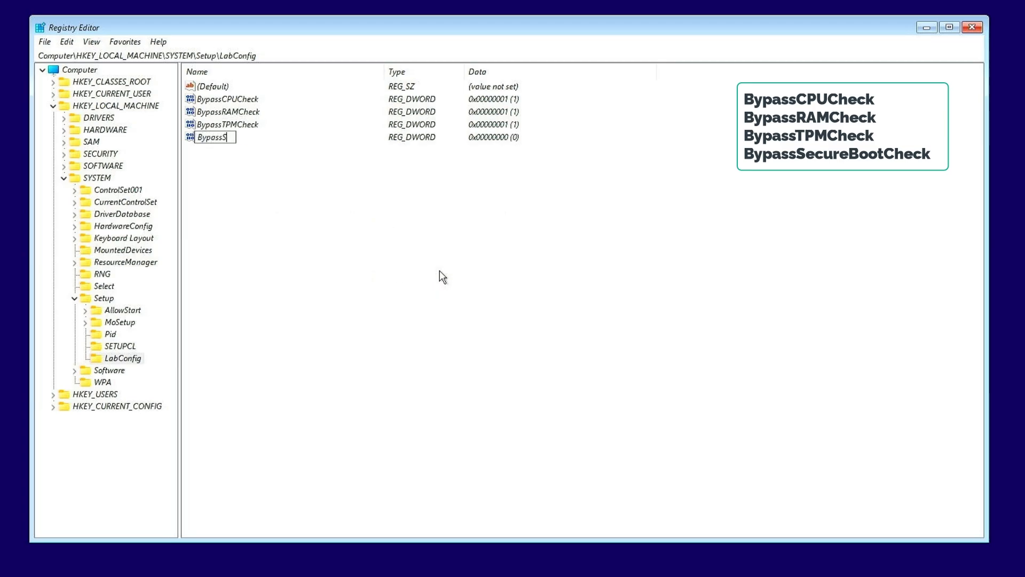
text(ecureBootCheck)
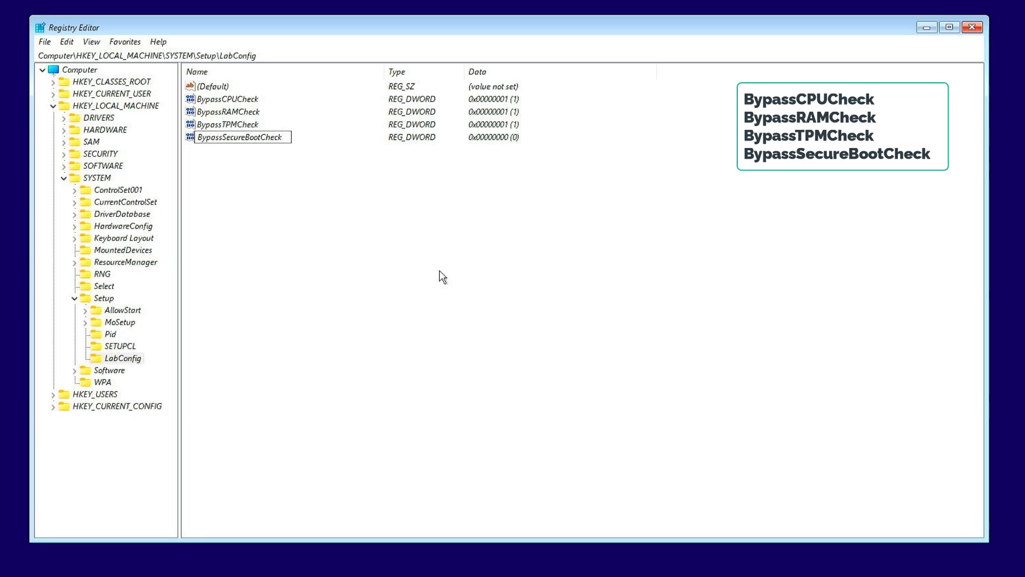
key(Return)
key(Return)
text(1)
key(Return)
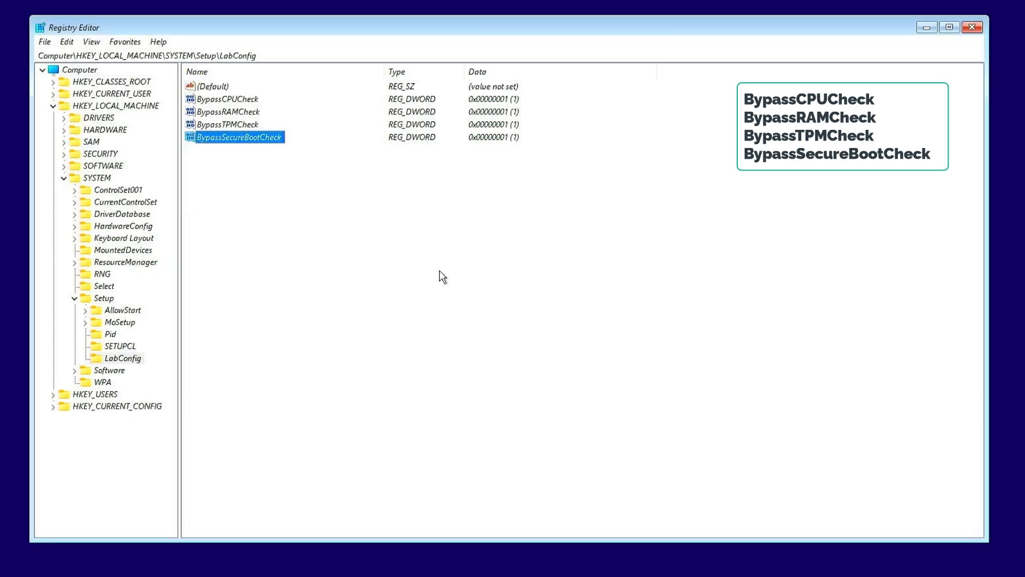
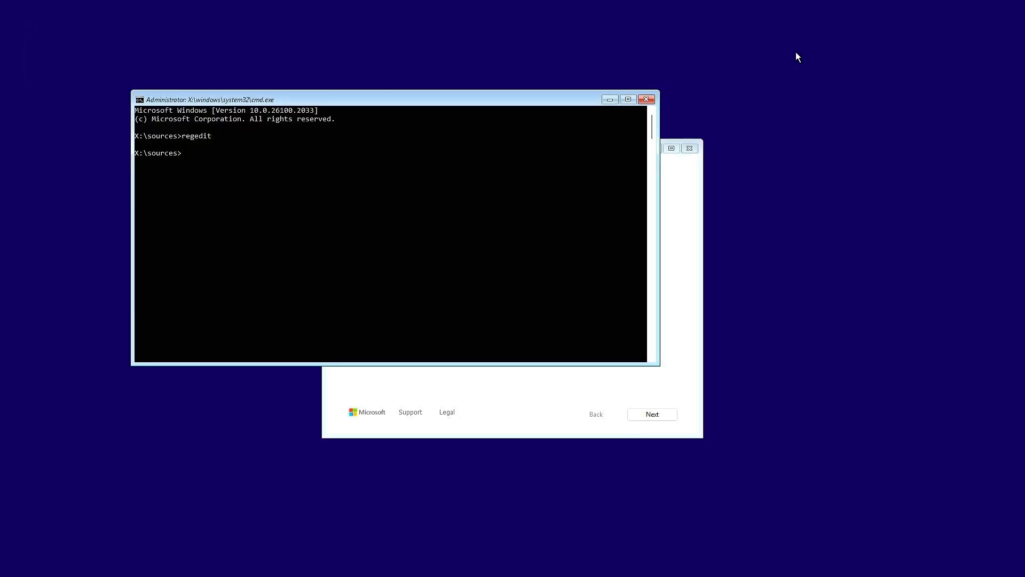
Close the command prompt and accept English (United States) as the language and format and US as the keyboard for setup
click(647, 101)
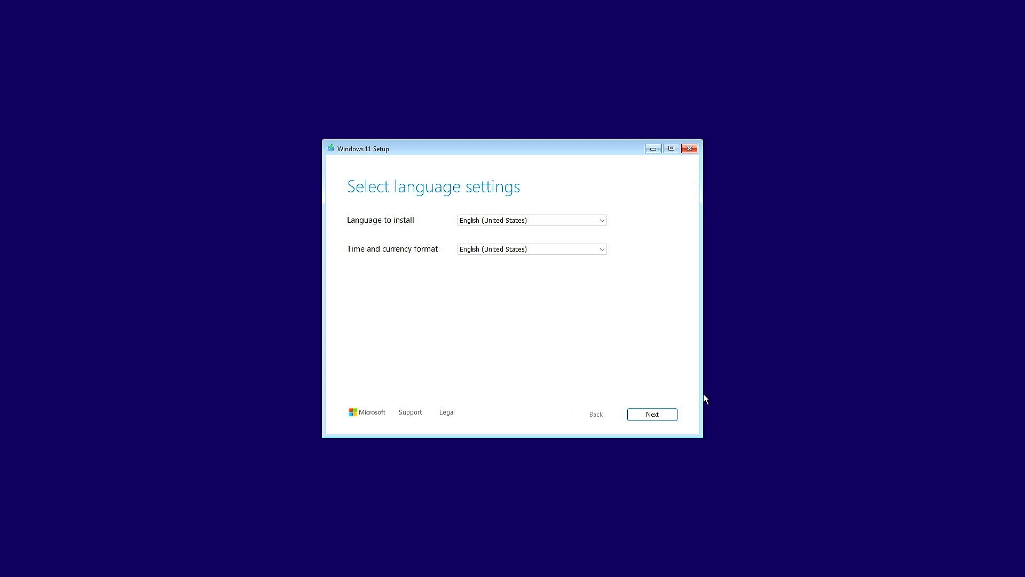
click(668, 415)
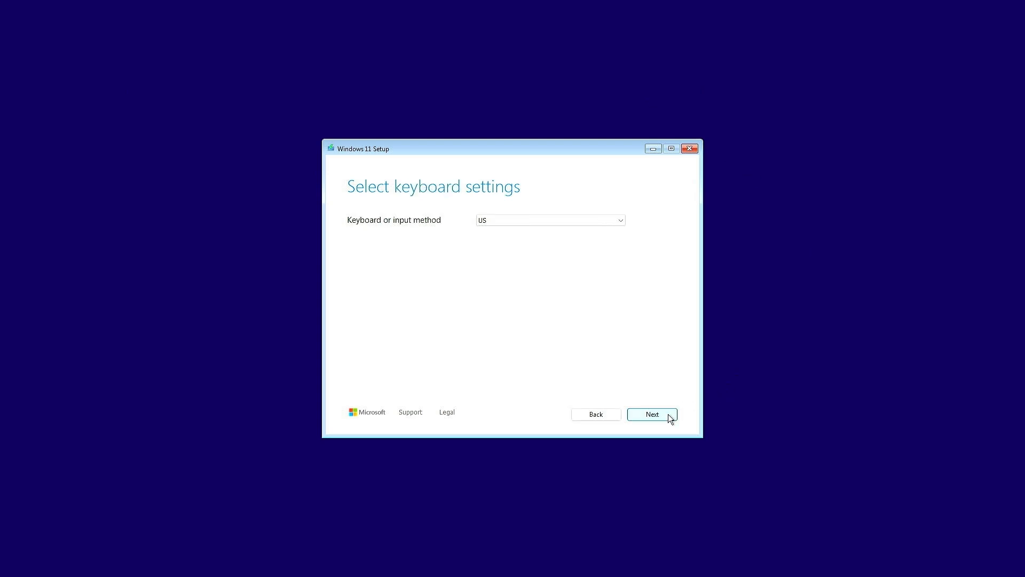
click(669, 414)
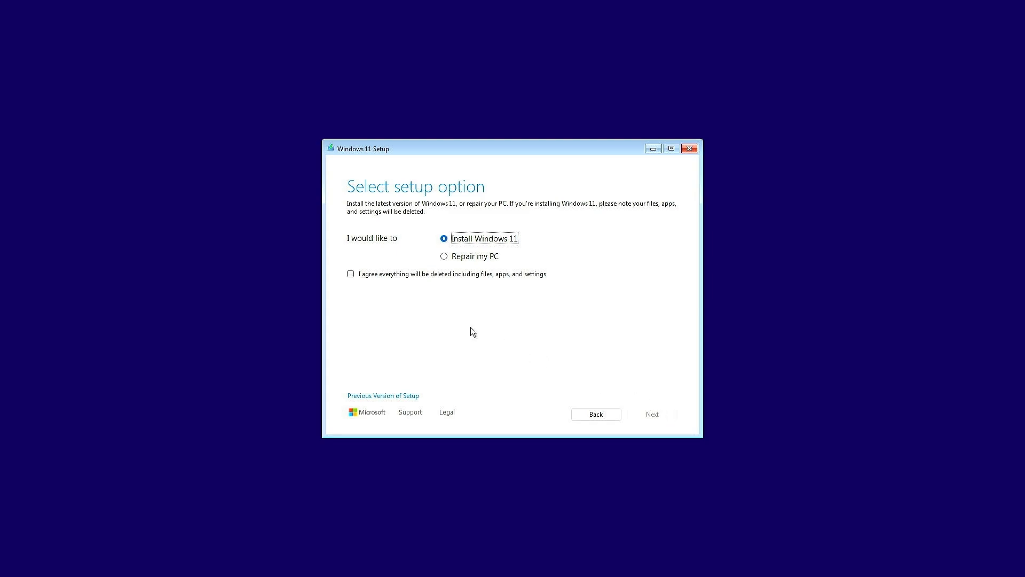
Choose to install Windows 11, agreeing that all files, apps and settings are deleted, and continue without a product key
click(351, 274)
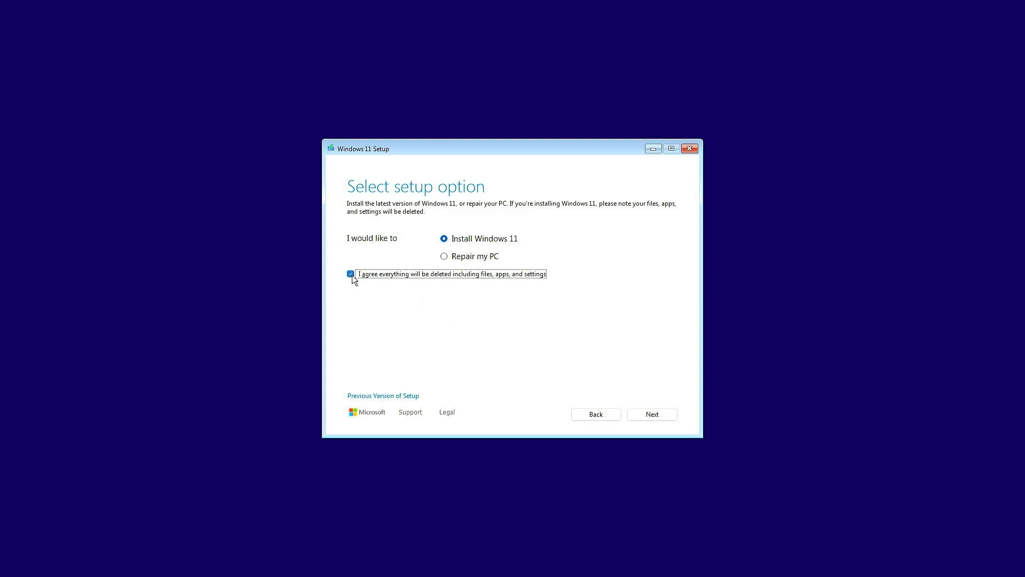
click(649, 416)
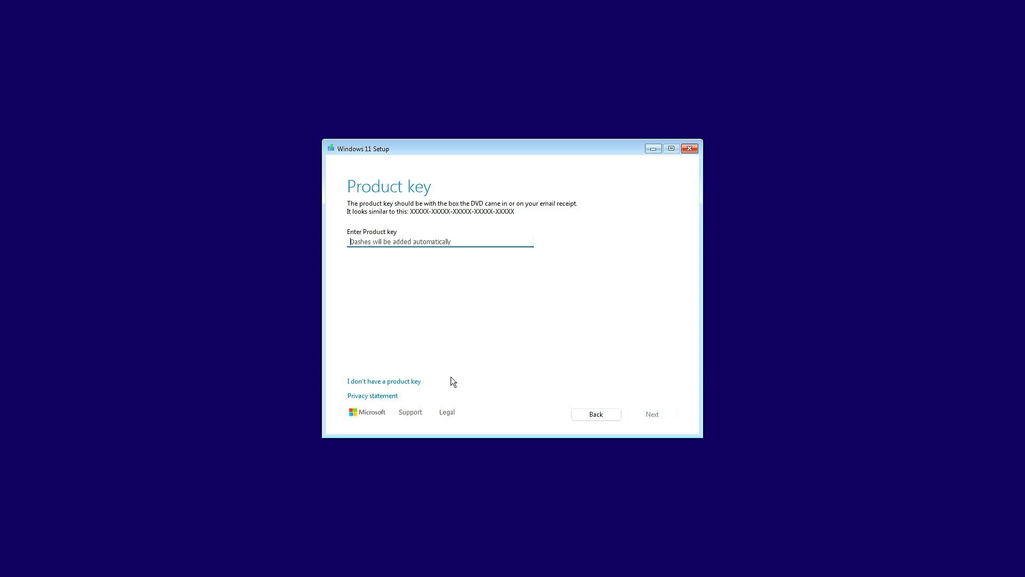
click(421, 381)
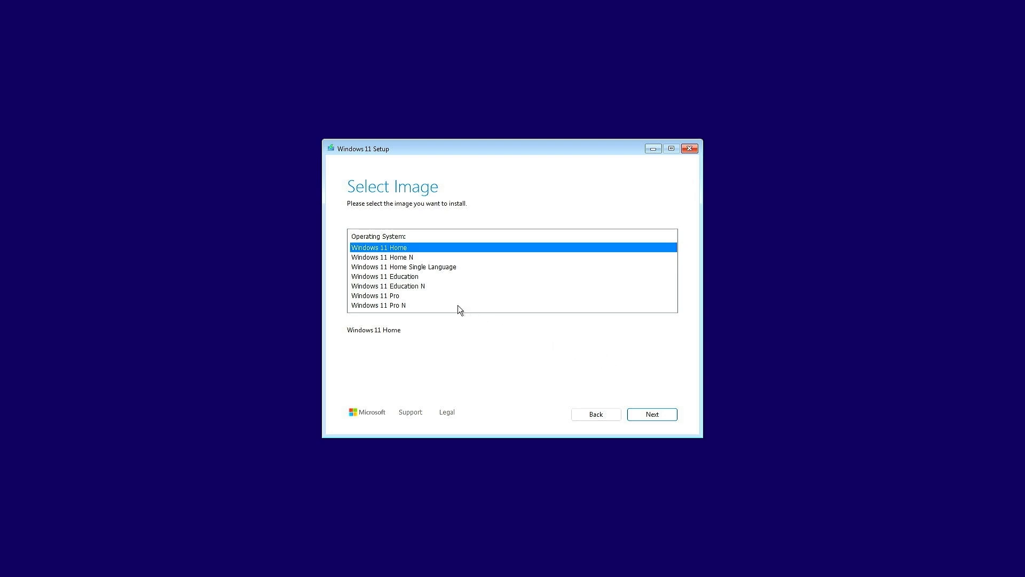
Select the Windows 11 Pro image and accept the license terms
click(424, 294)
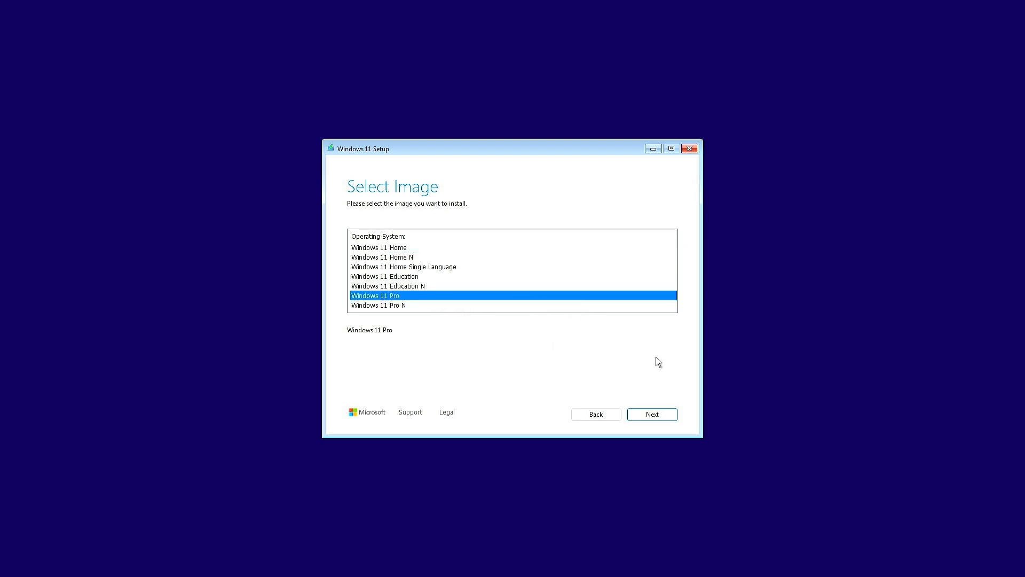
click(653, 413)
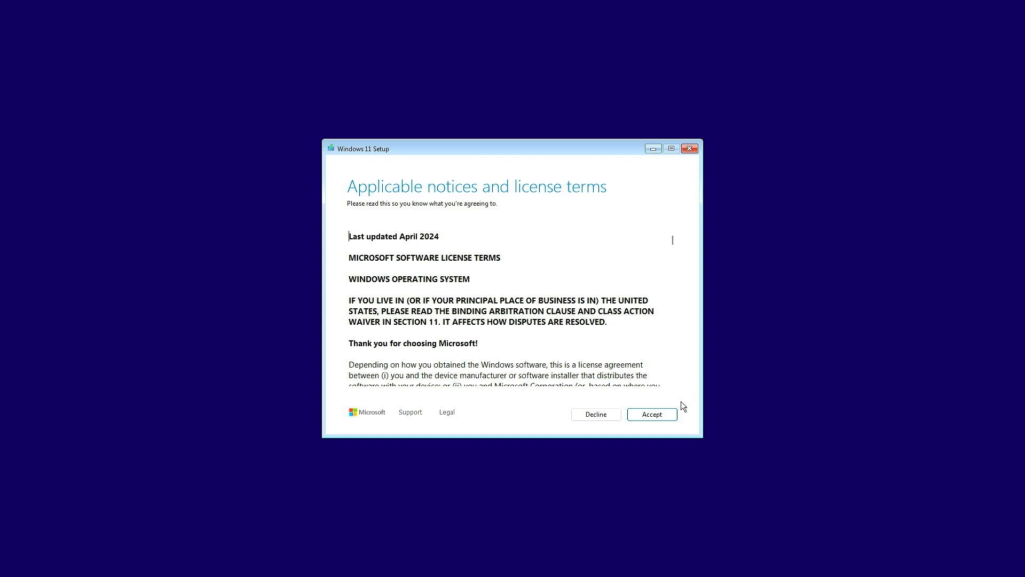
click(668, 414)
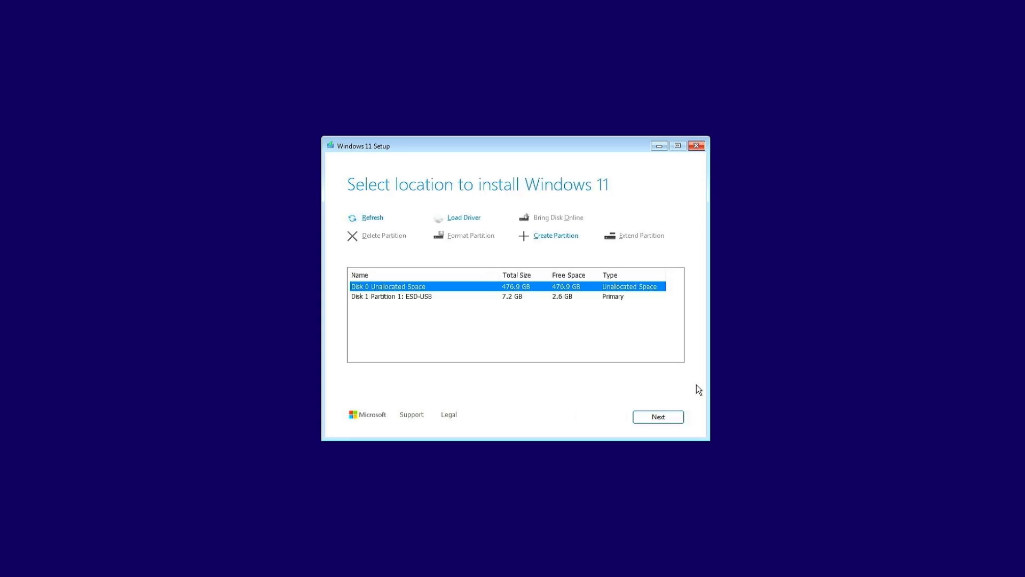
Choose Disk 0 Unallocated Space as the install location and start the installation
click(681, 416)
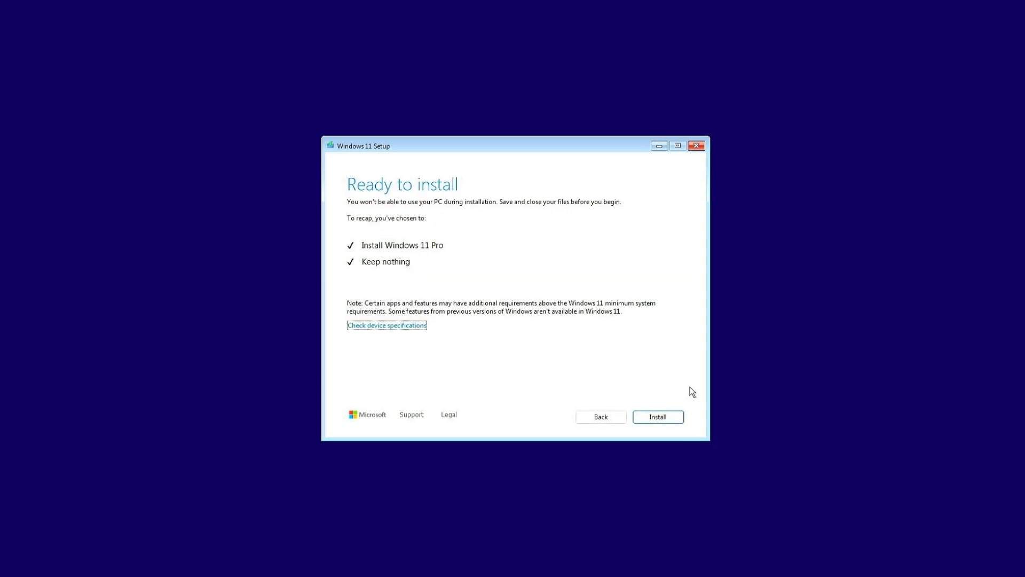
click(680, 417)
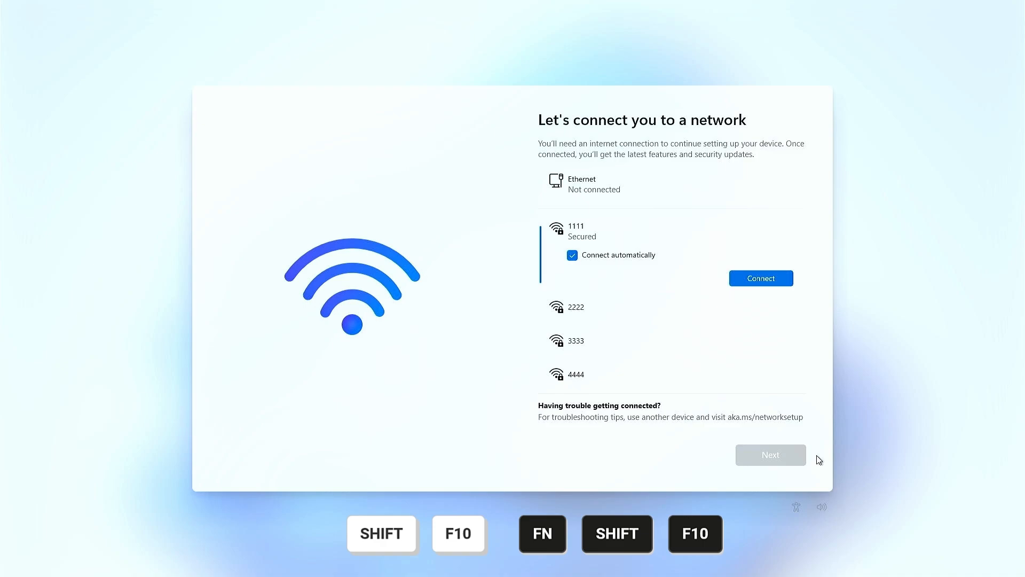
Open a command prompt on the network setup screen and run oobe\bypassnro
key(shift+F10)
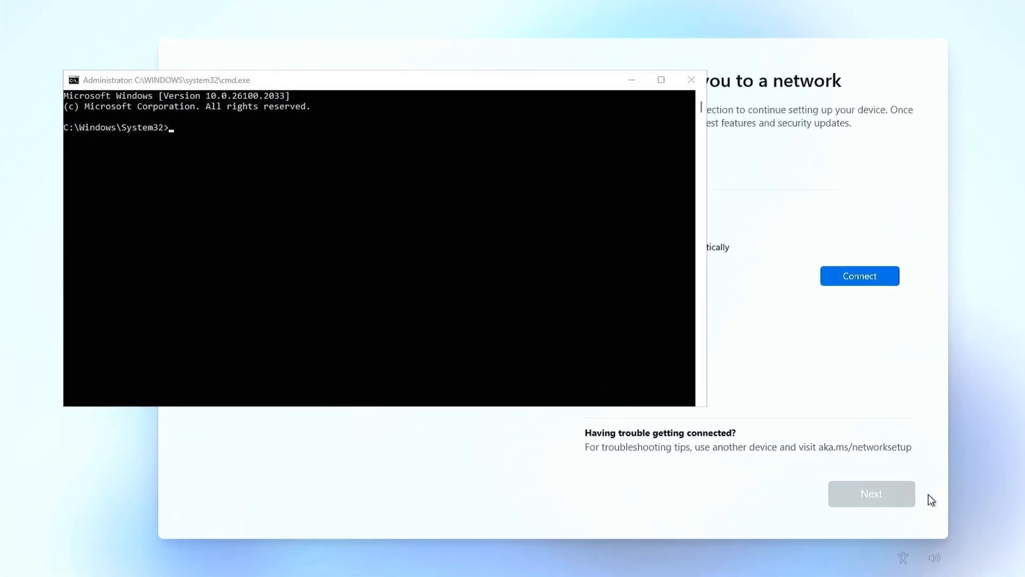
key(alt+Tab)
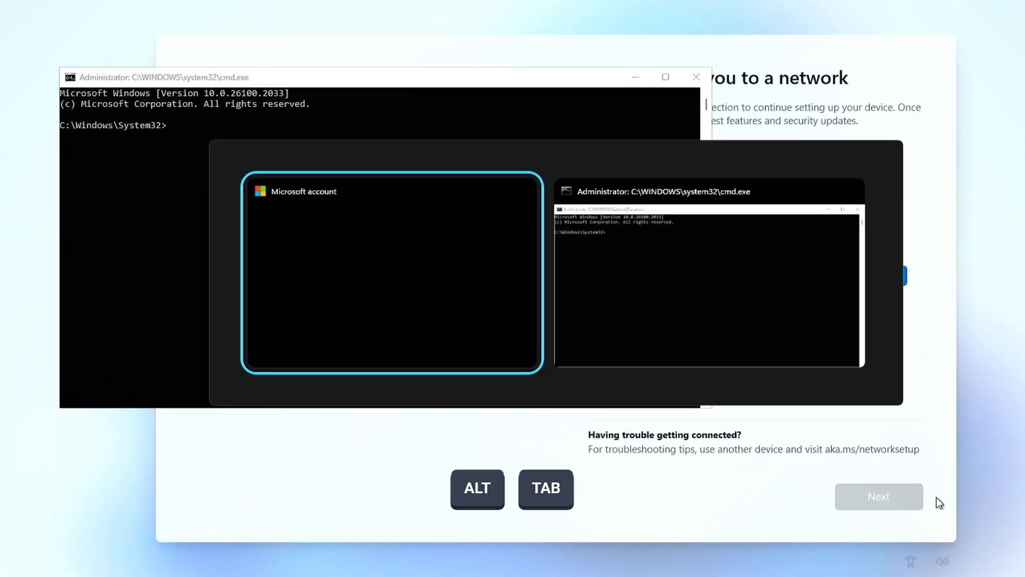
key(alt+Tab)
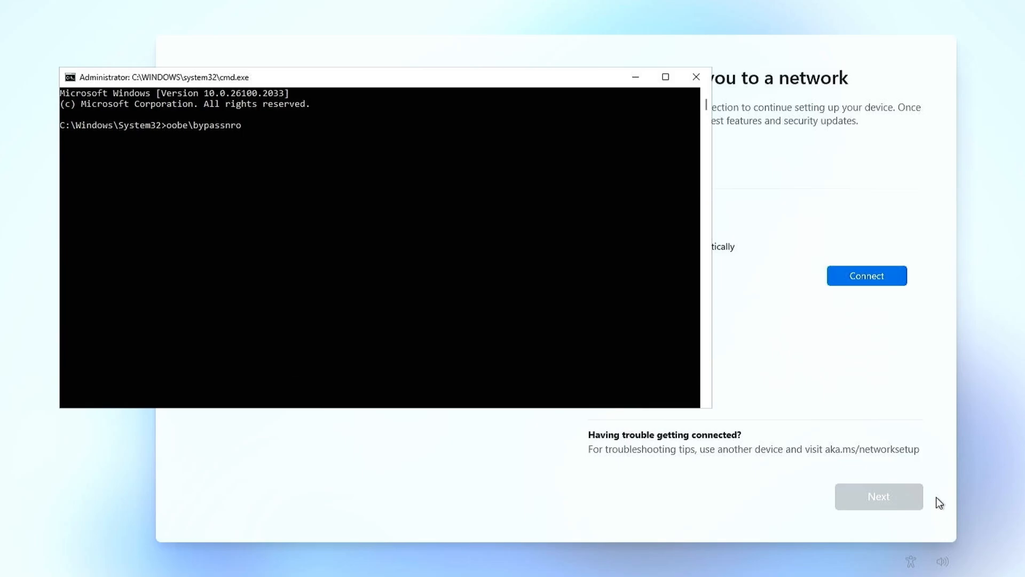
key(Return)
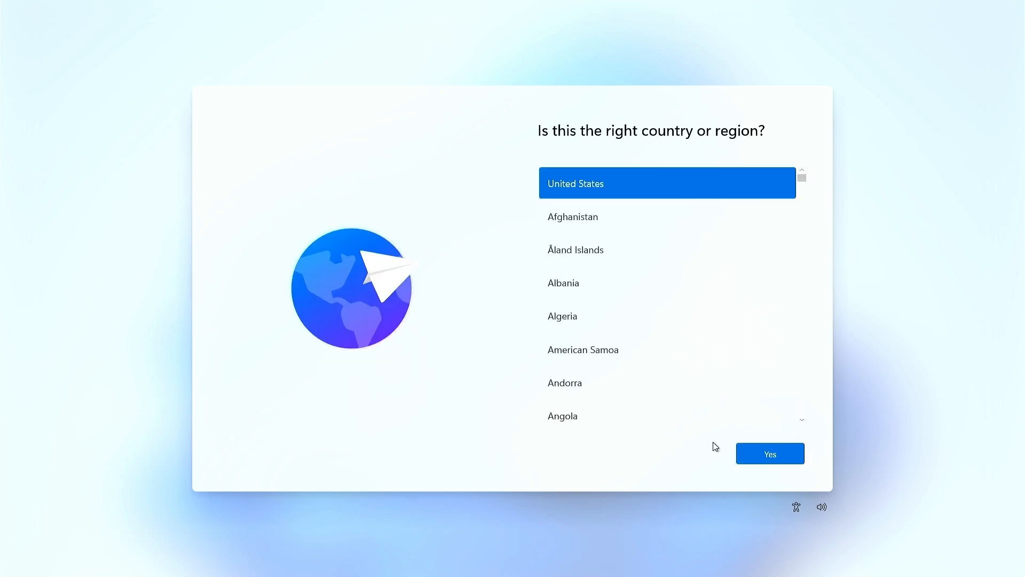
Confirm United States as the region and US as the keyboard layout, without adding a second layout
click(756, 459)
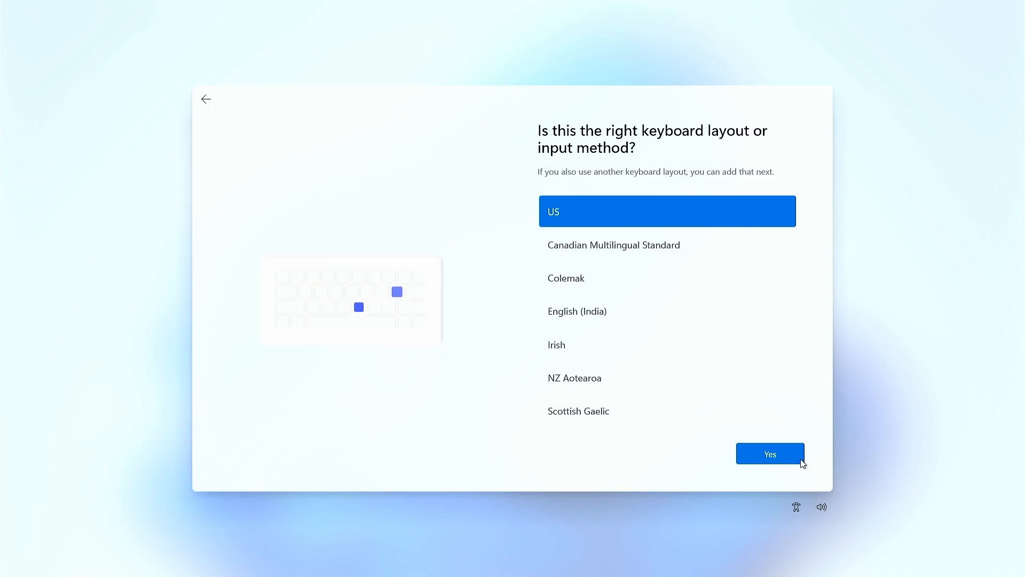
click(801, 460)
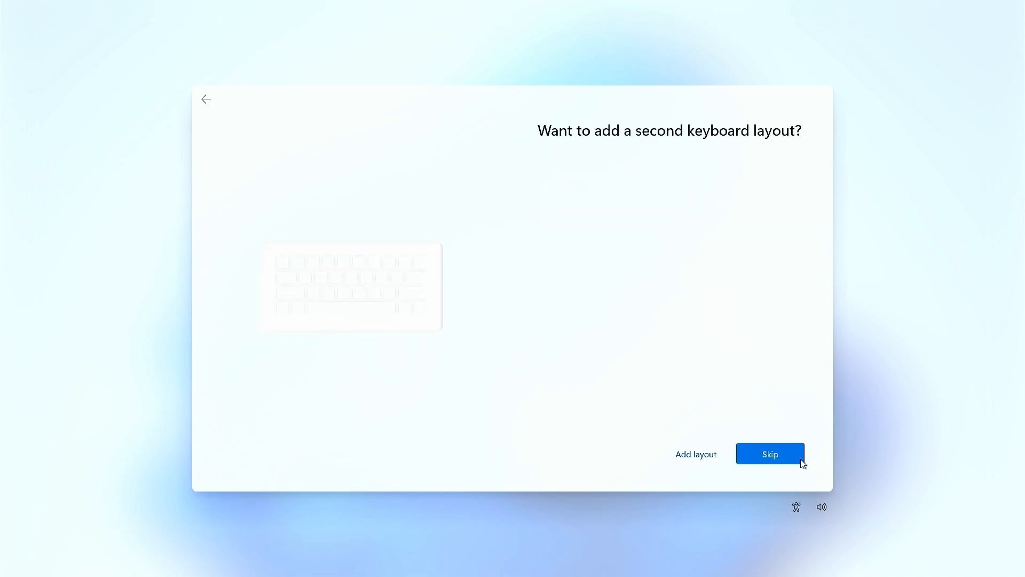
click(801, 459)
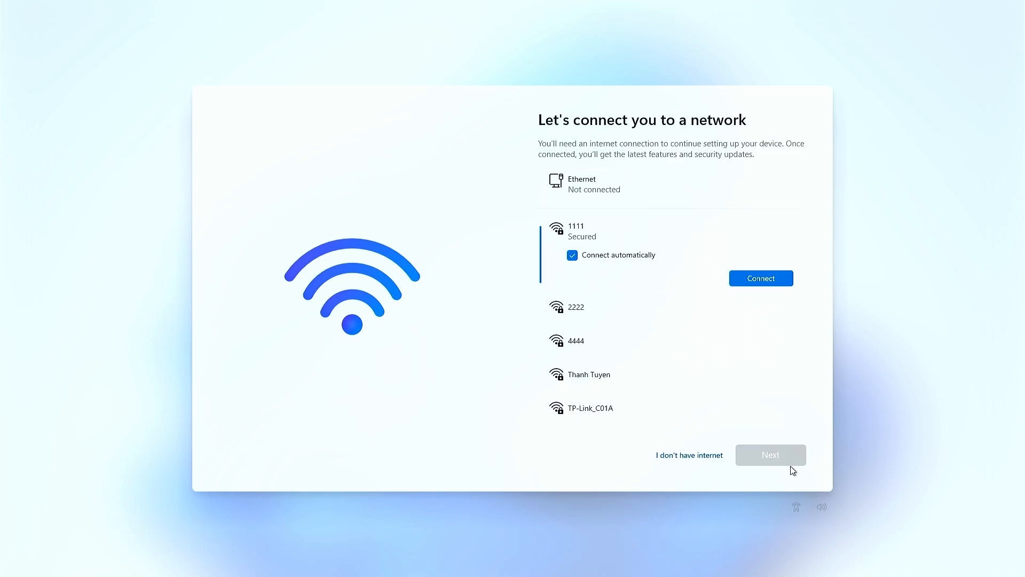
Continue setup without internet and create a local account named admin, leaving its password blank
click(709, 457)
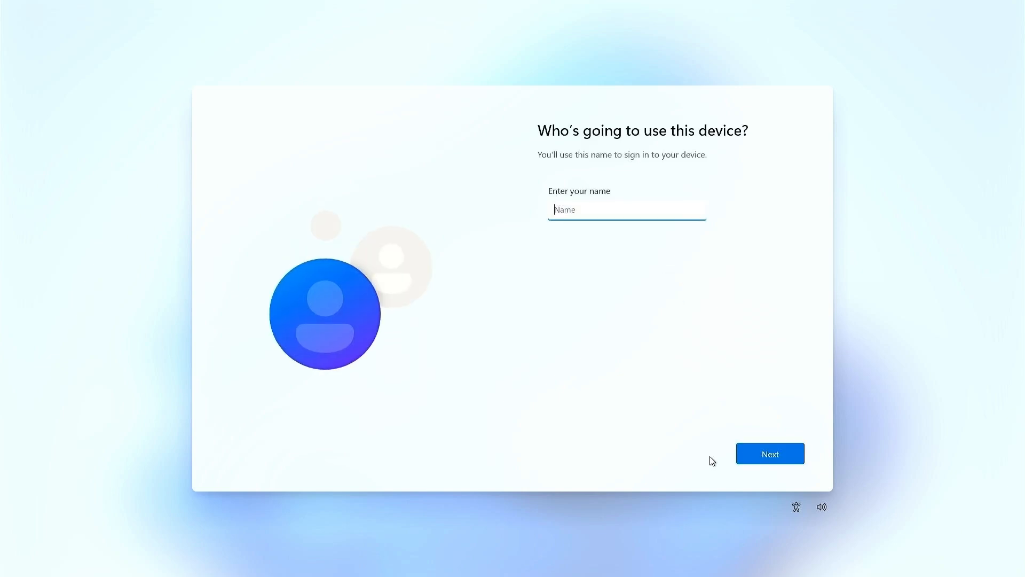
text(admin)
key(Return)
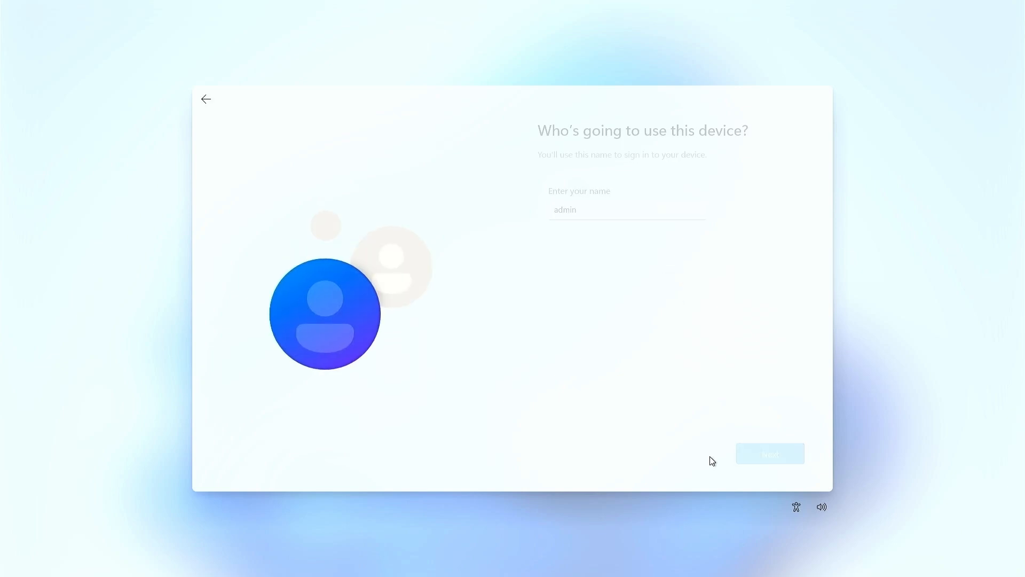
key(Return)
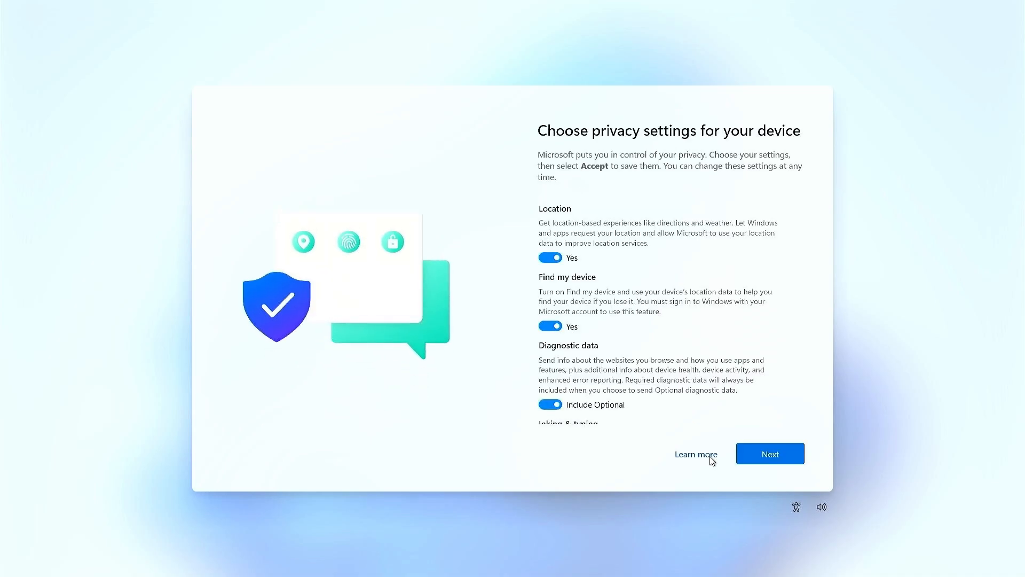
Accept the default device privacy settings to finish the Windows setup
key(Return)
key(Return)
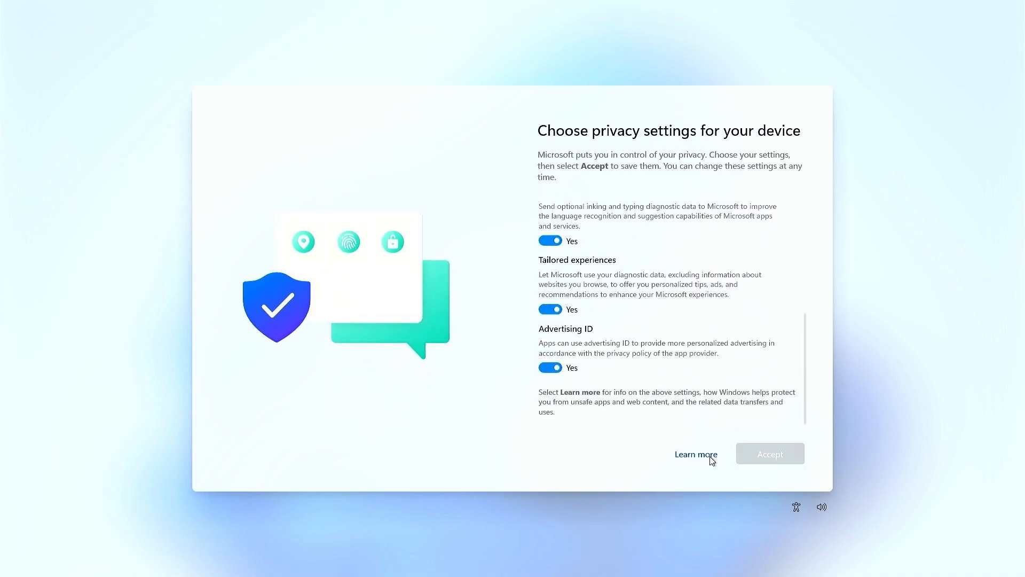
key(Return)
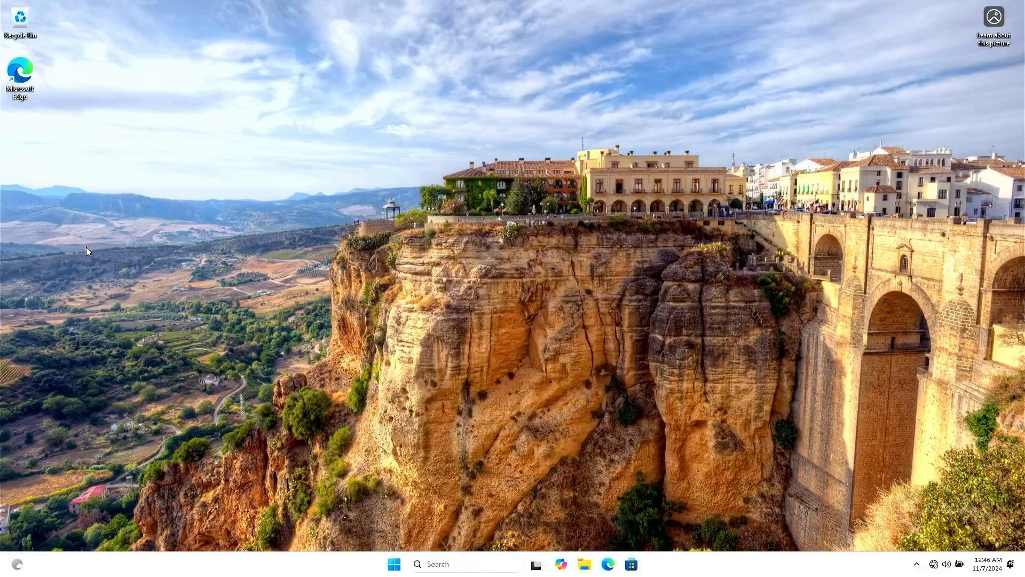
Open the System information page to check the installed Windows
right_click(395, 564)
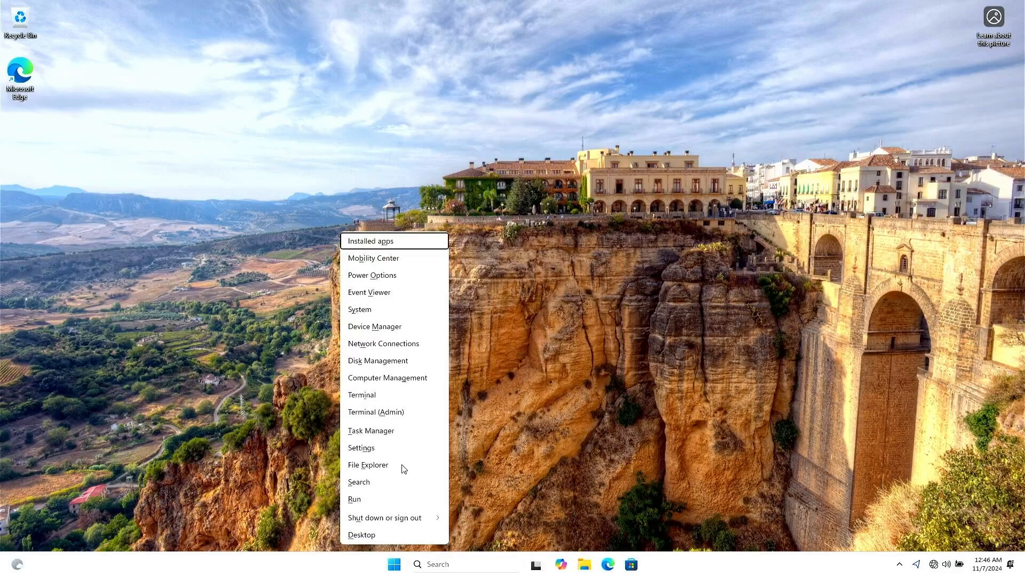
click(371, 310)
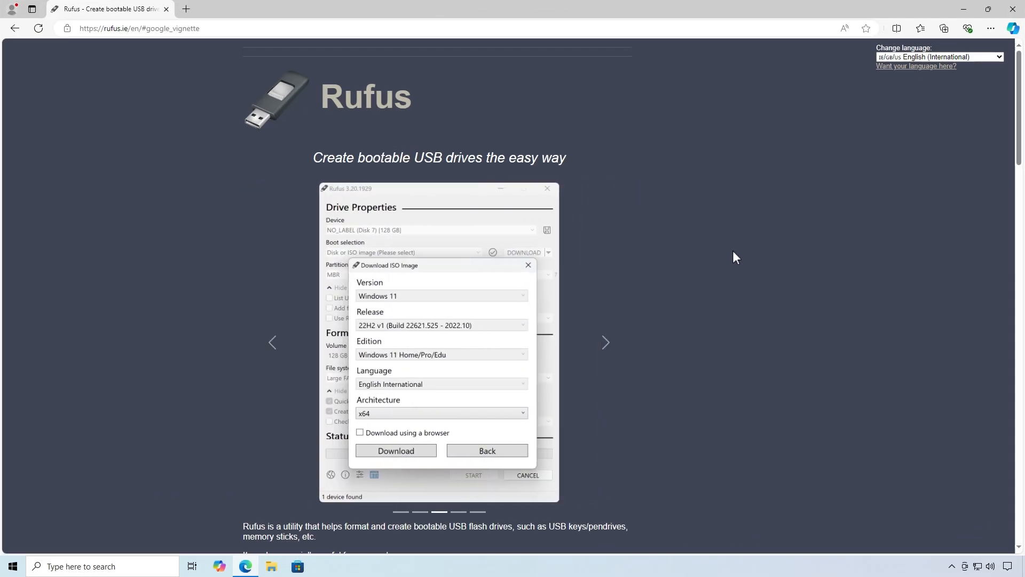
Download the portable rufus-4.6p.exe from the Rufus website and launch it, declining online update checks
scroll(730, 253, down, 9)
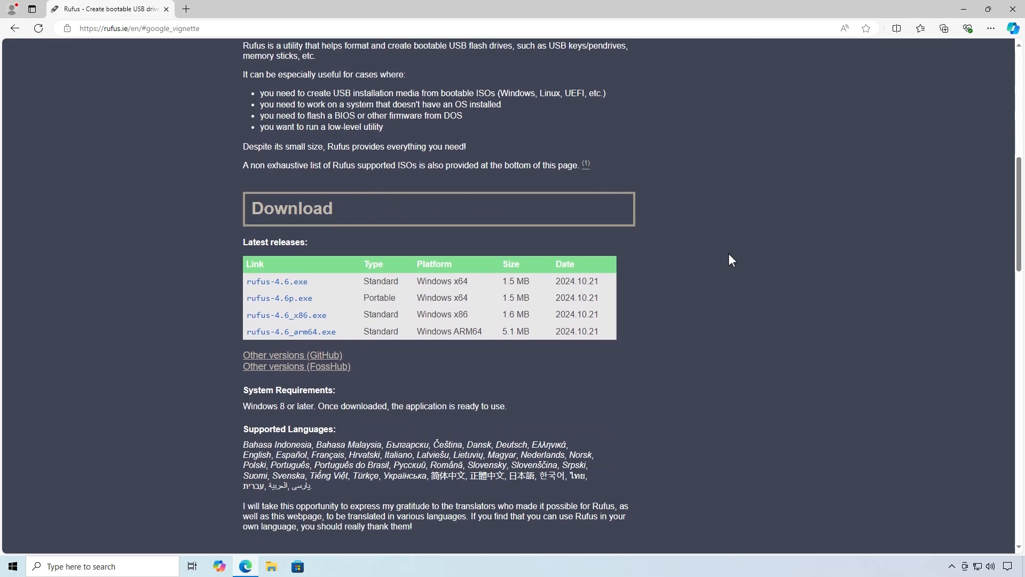
click(305, 306)
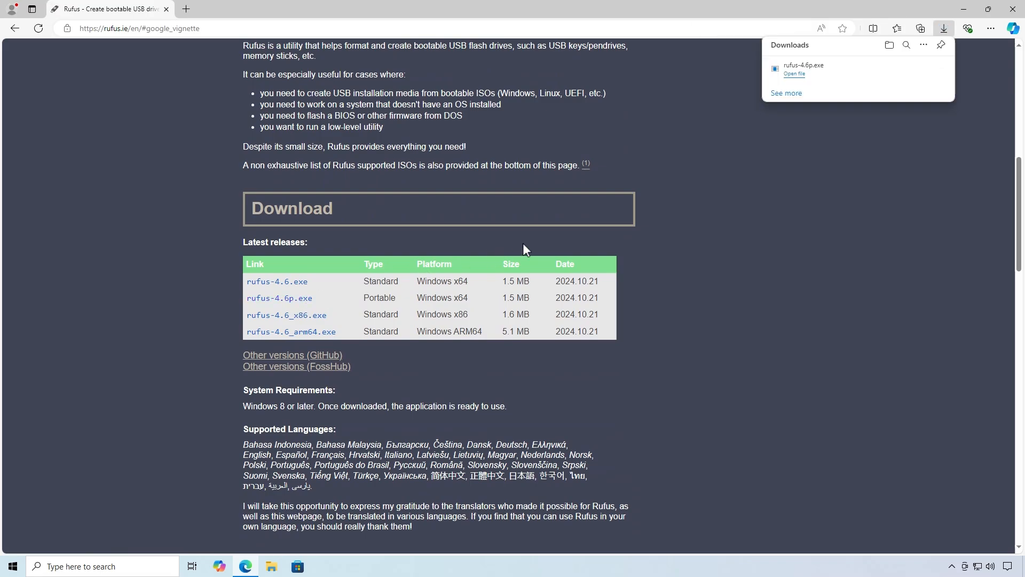
click(839, 75)
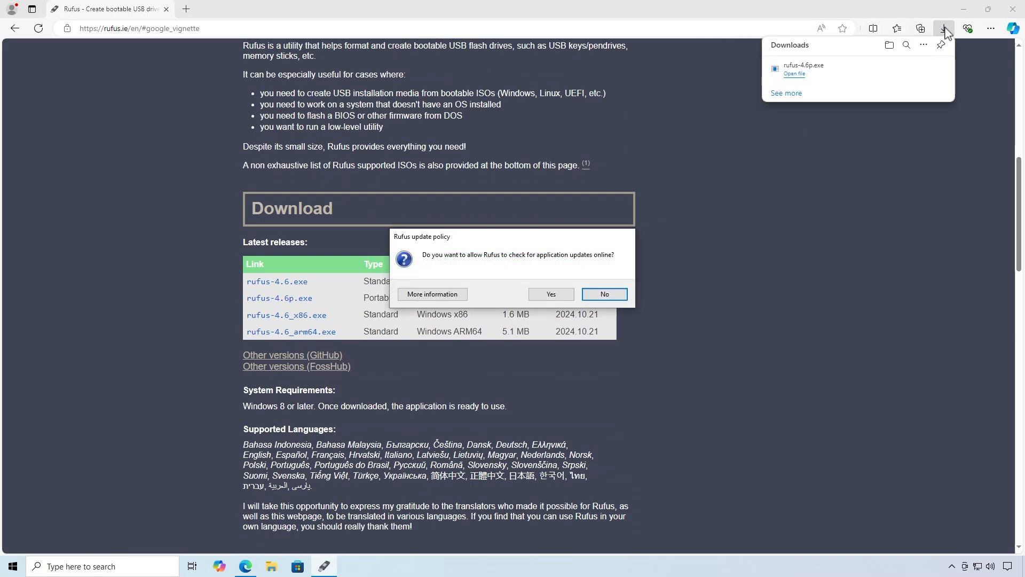
click(964, 9)
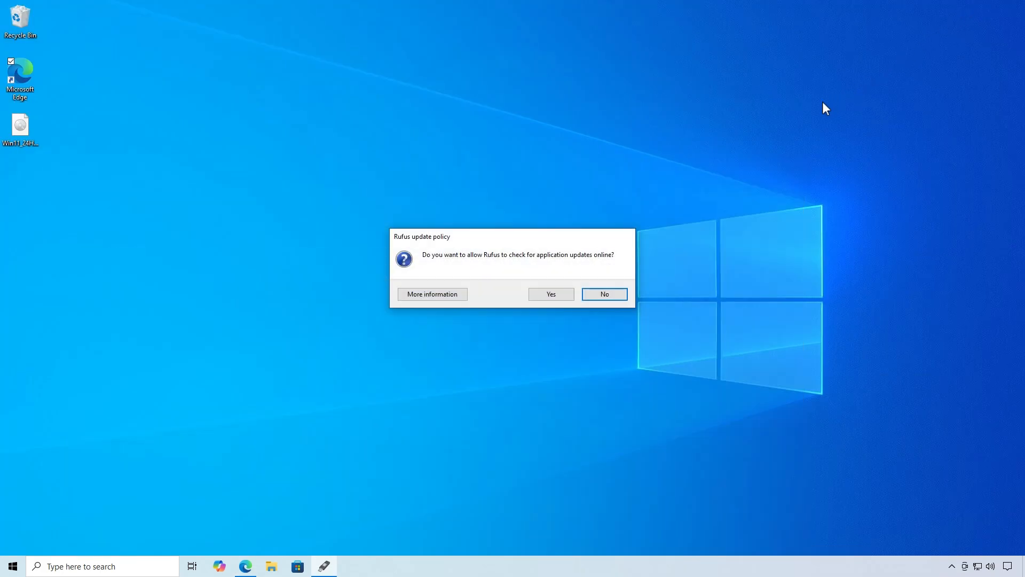
click(594, 294)
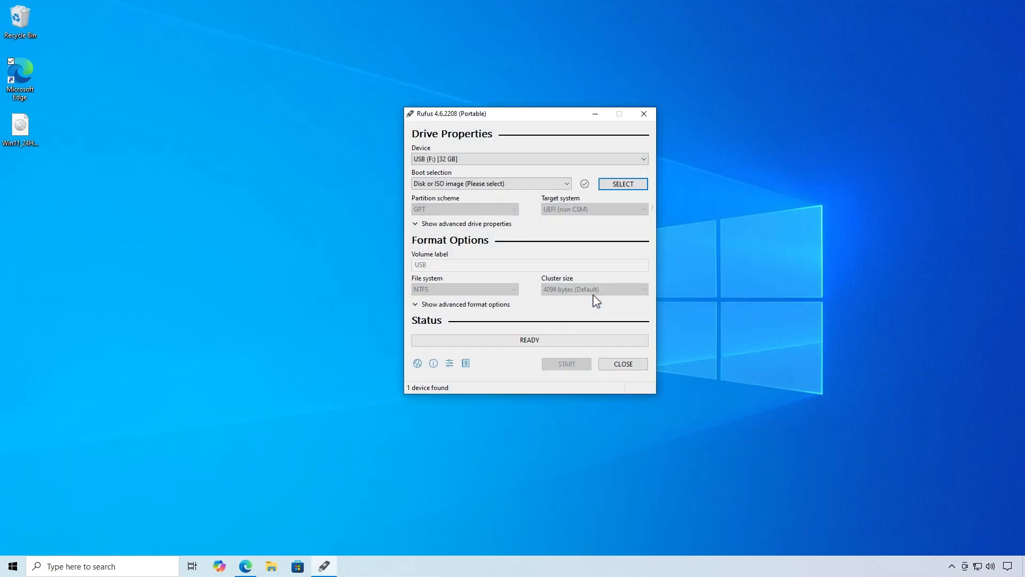
Load the Win11_24H2_English_x64 disc image from the Desktop as the Rufus boot selection
click(630, 188)
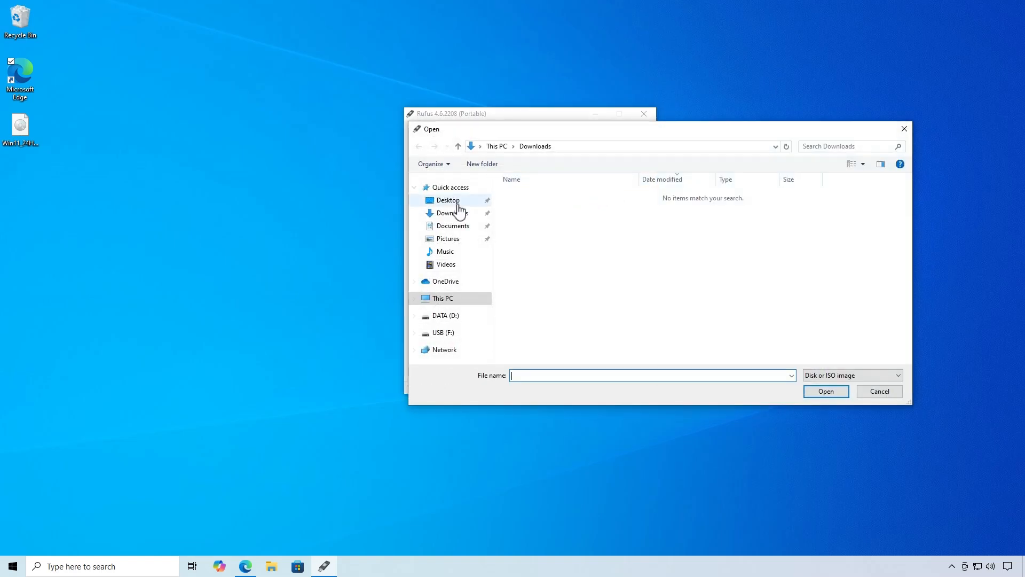
click(458, 203)
click(612, 196)
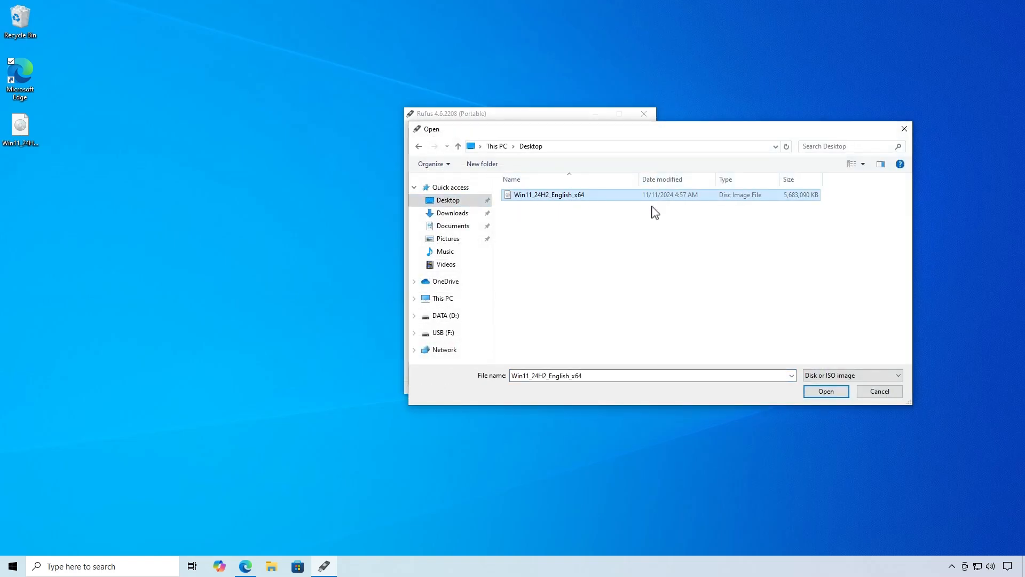
click(826, 392)
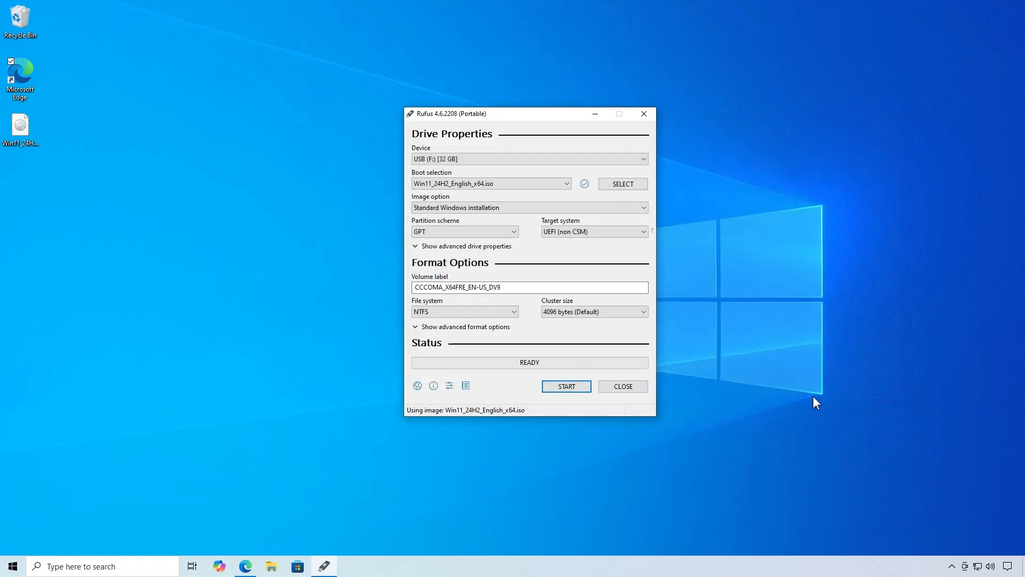
Write the USB drive with the 4GB+ RAM, Secure Boot, TPM 2.0 and online Microsoft account requirements removed, accepting that its data is erased
click(581, 391)
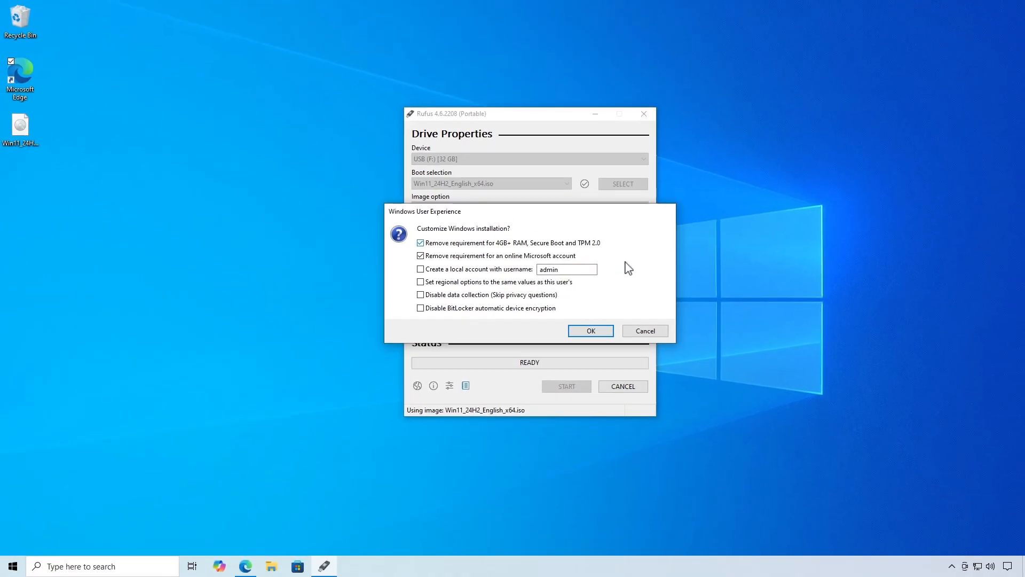
click(600, 330)
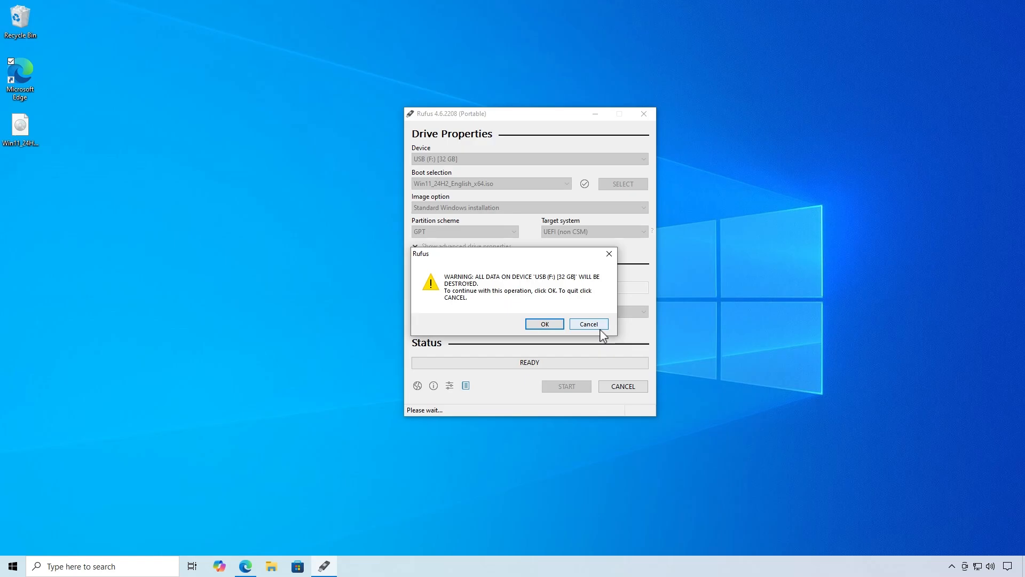
click(554, 325)
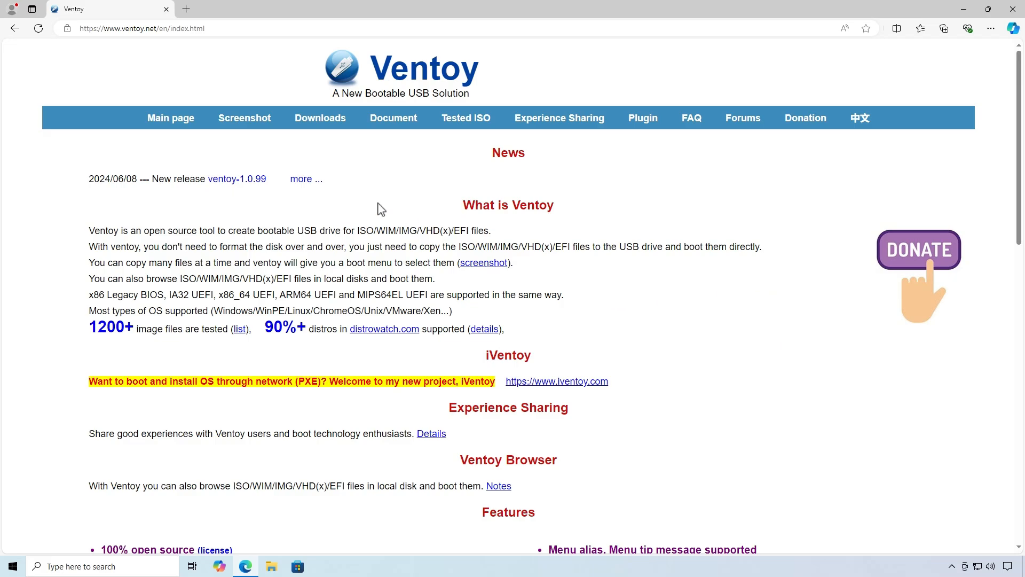
Download ventoy-1.0.99-windows.zip through the Ventoy website's SourceForge page and show the archive in its download folder
click(316, 127)
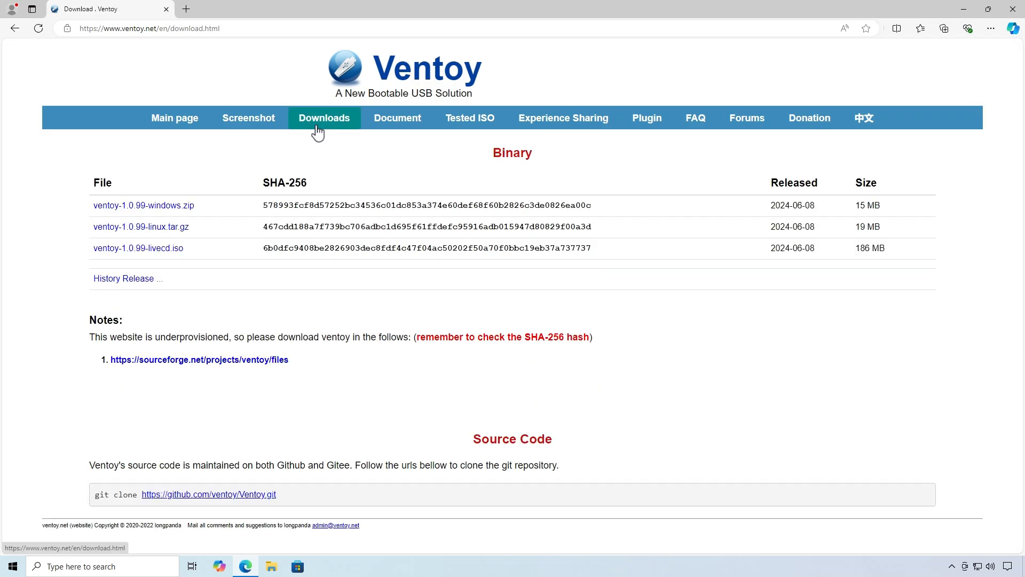
click(164, 207)
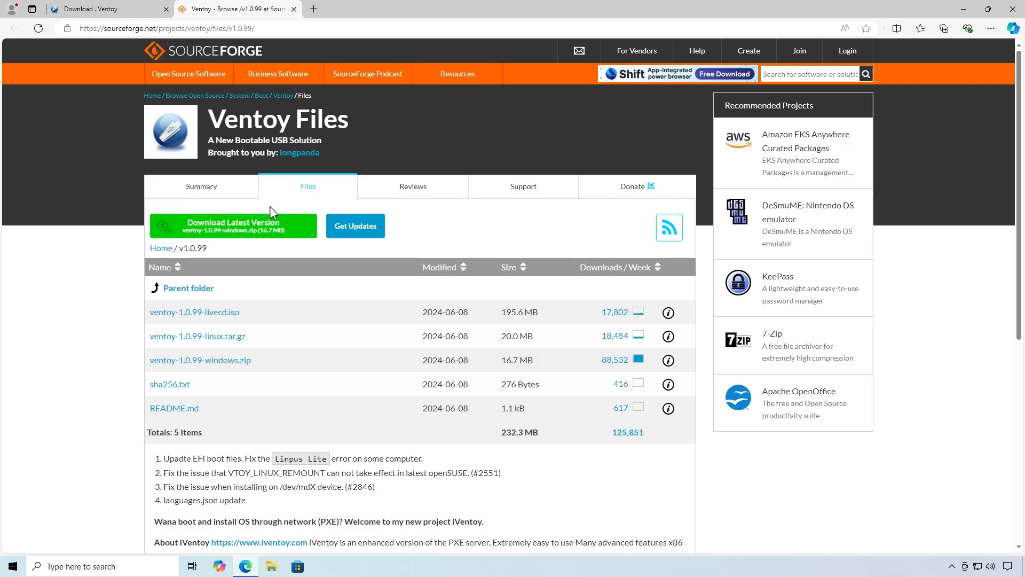
click(303, 231)
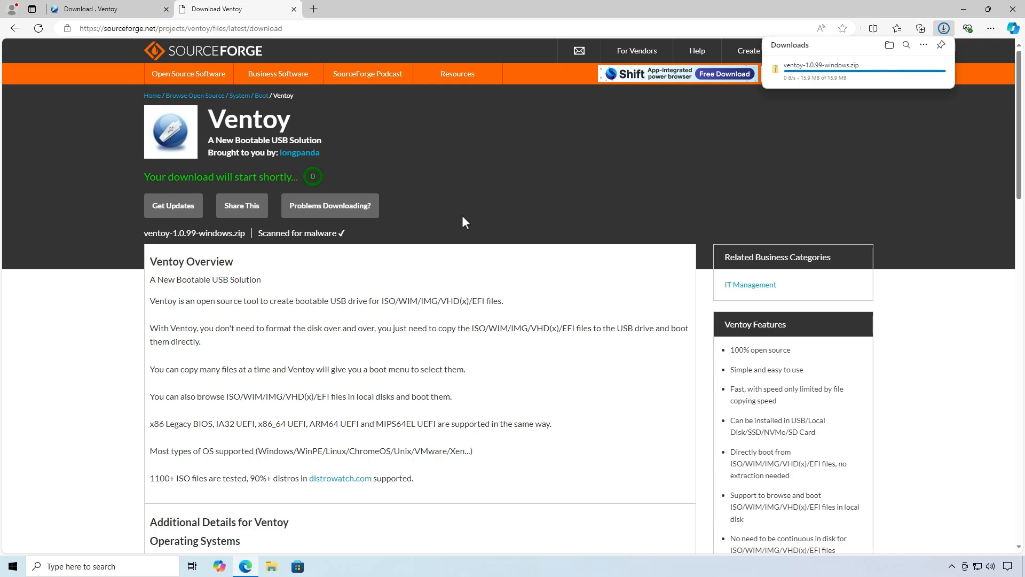
click(904, 68)
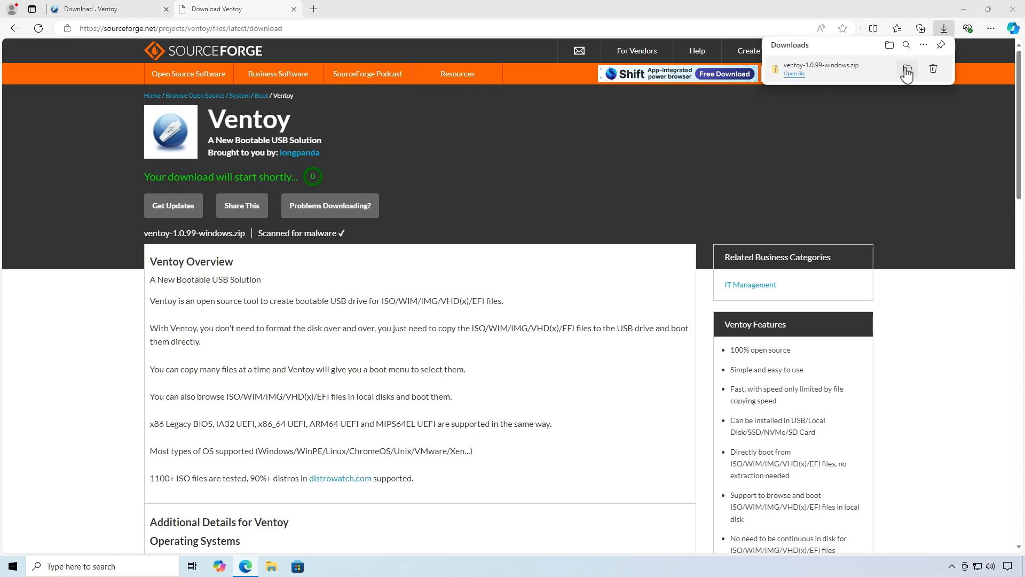
click(964, 9)
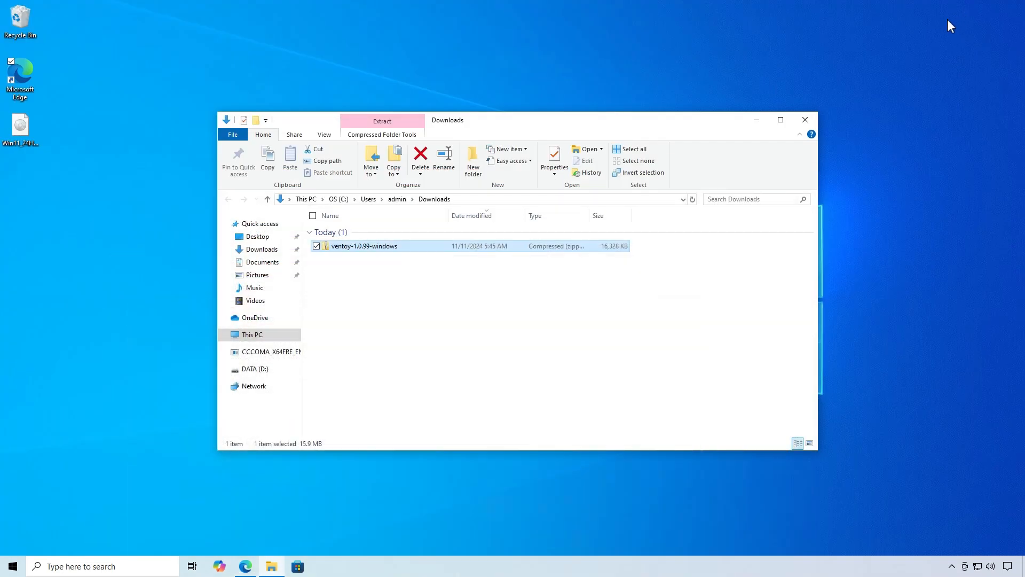
Extract the ventoy-1.0.99-windows archive into the Downloads folder and launch Ventoy2Disk from the extracted files
right_click(416, 246)
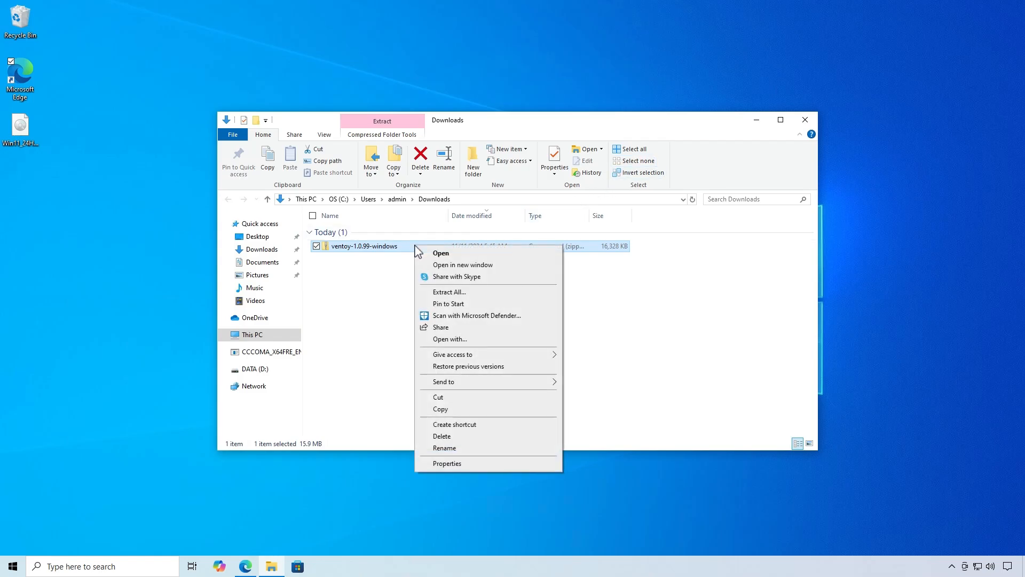
click(491, 294)
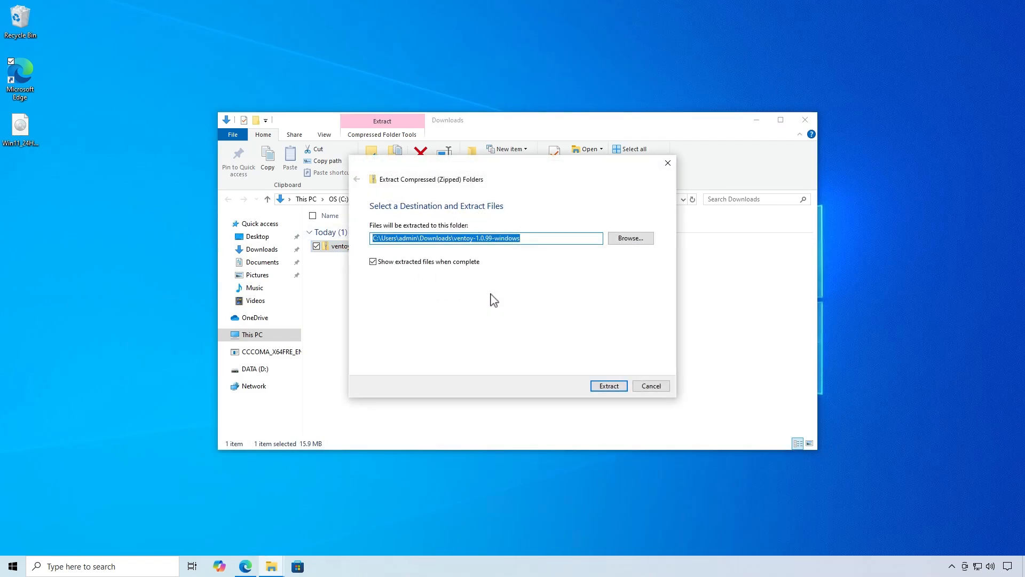
click(615, 390)
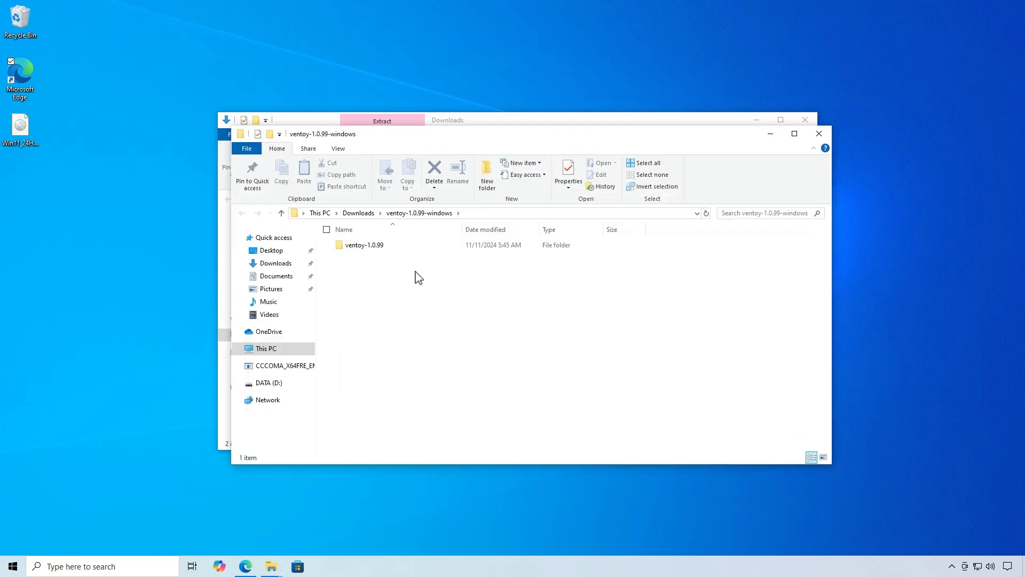
double_click(392, 246)
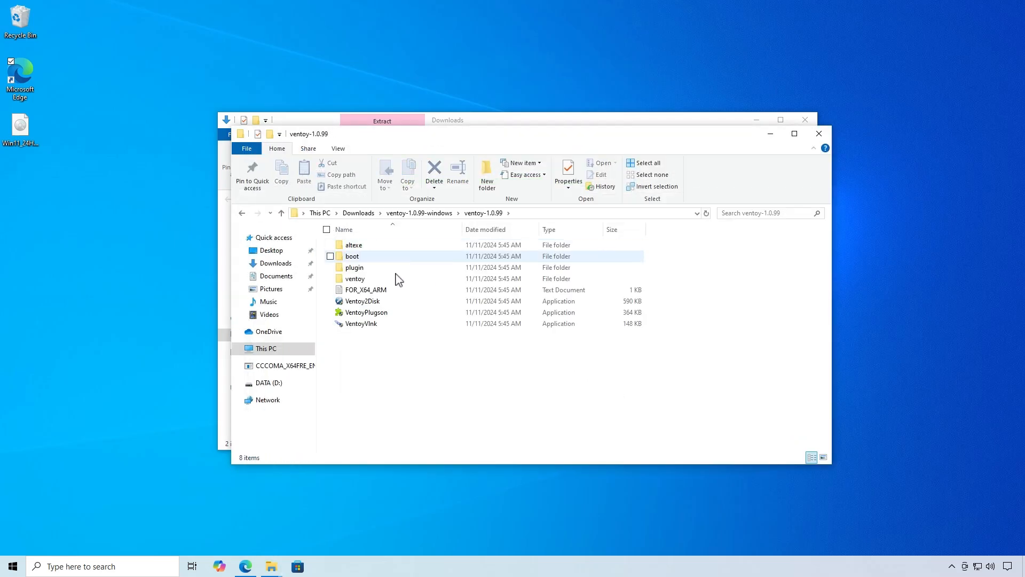
double_click(398, 302)
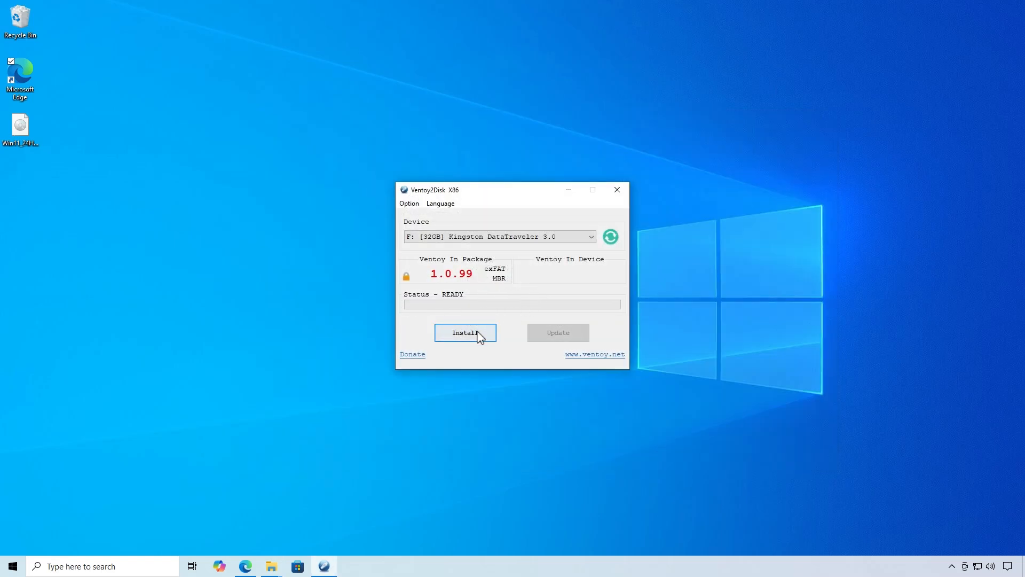
Install Ventoy on the 32GB Kingston DataTraveler 3.0, accepting the formatting of the drive, and close Ventoy2Disk
click(479, 336)
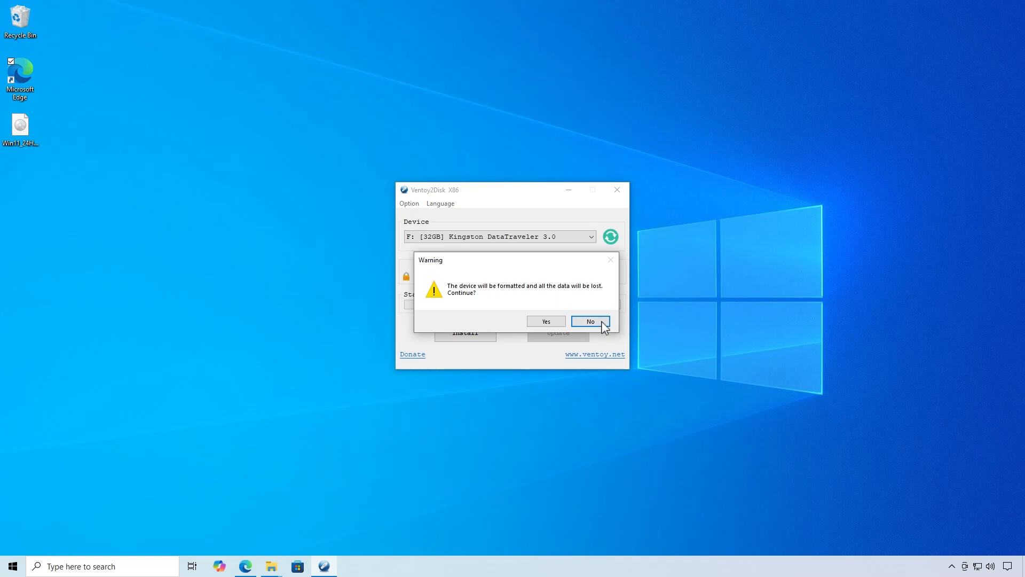
click(560, 323)
click(558, 320)
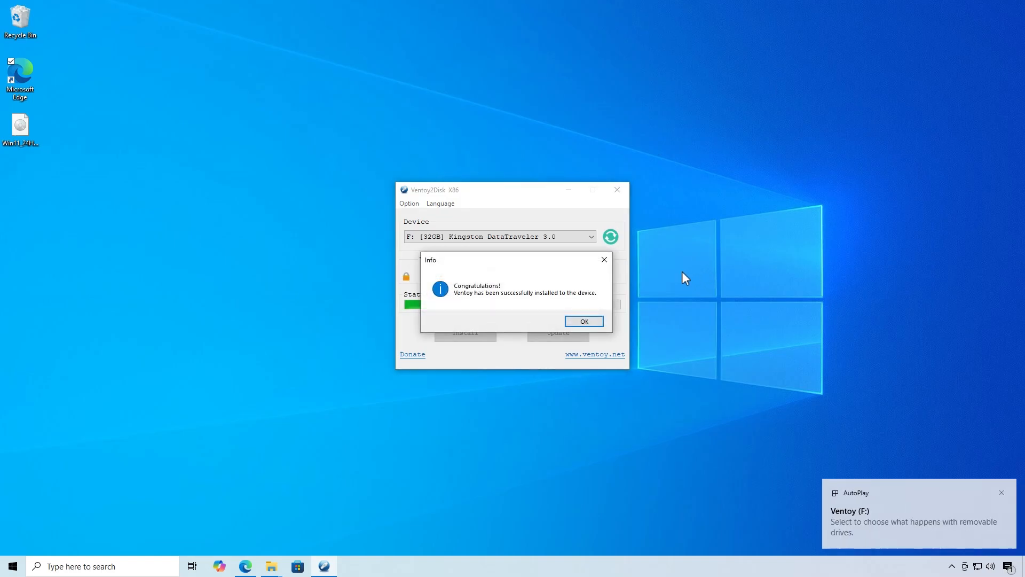
click(588, 322)
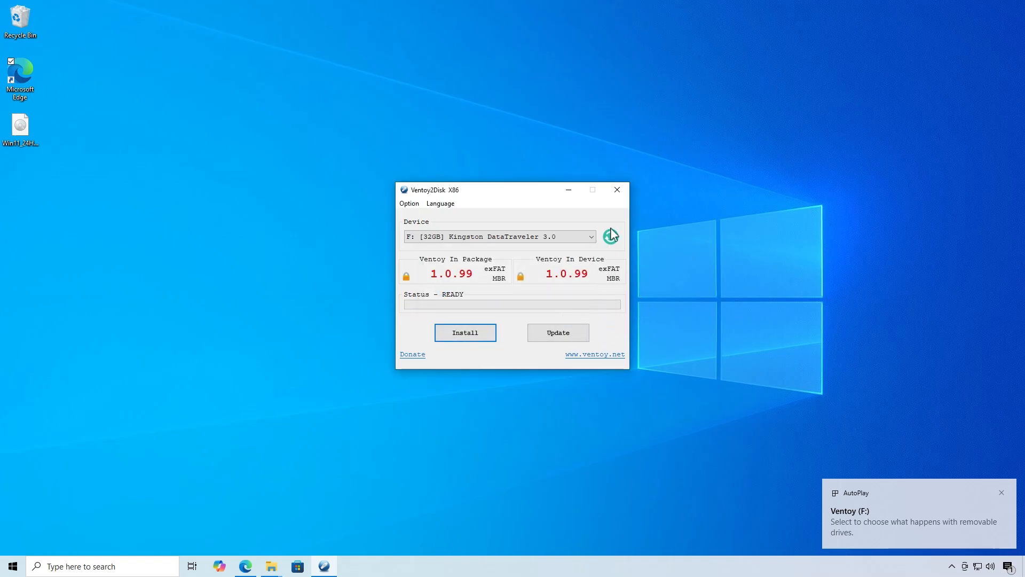
click(617, 190)
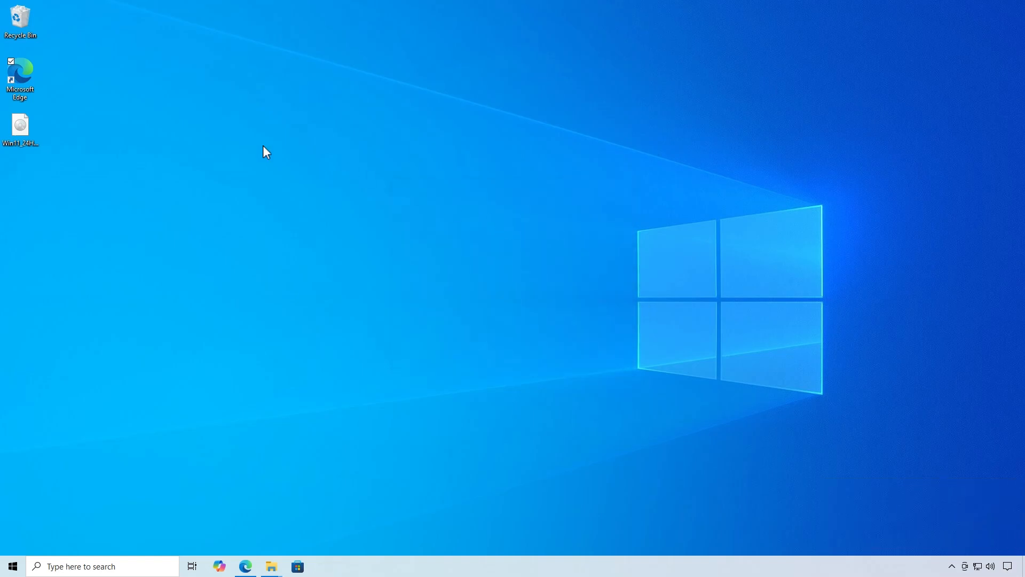
Copy the Win11_24H2_English_x64 disc image from the desktop onto the Ventoy (F:) drive
click(22, 131)
right_click(21, 128)
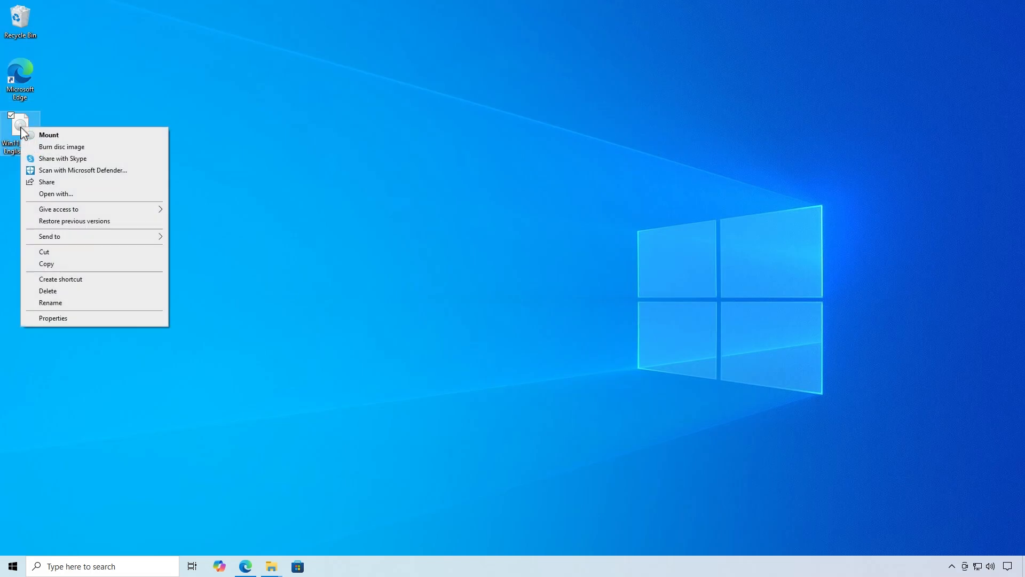
click(60, 264)
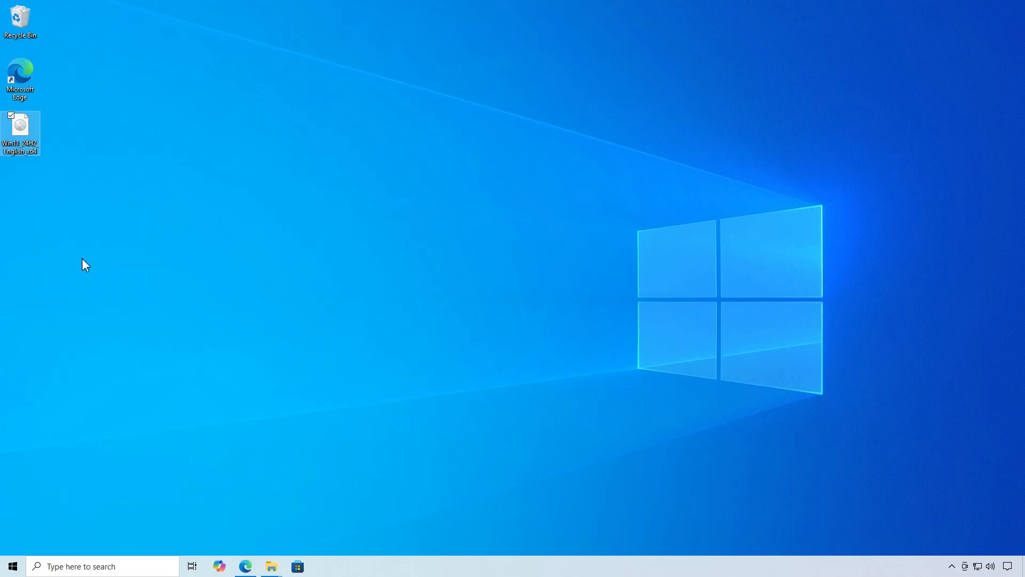
click(272, 566)
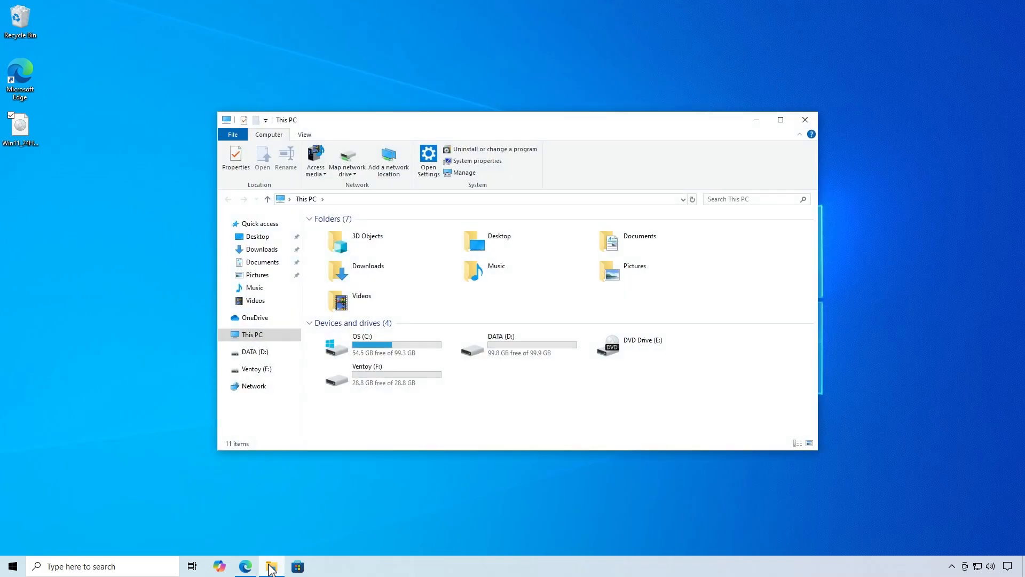
double_click(414, 383)
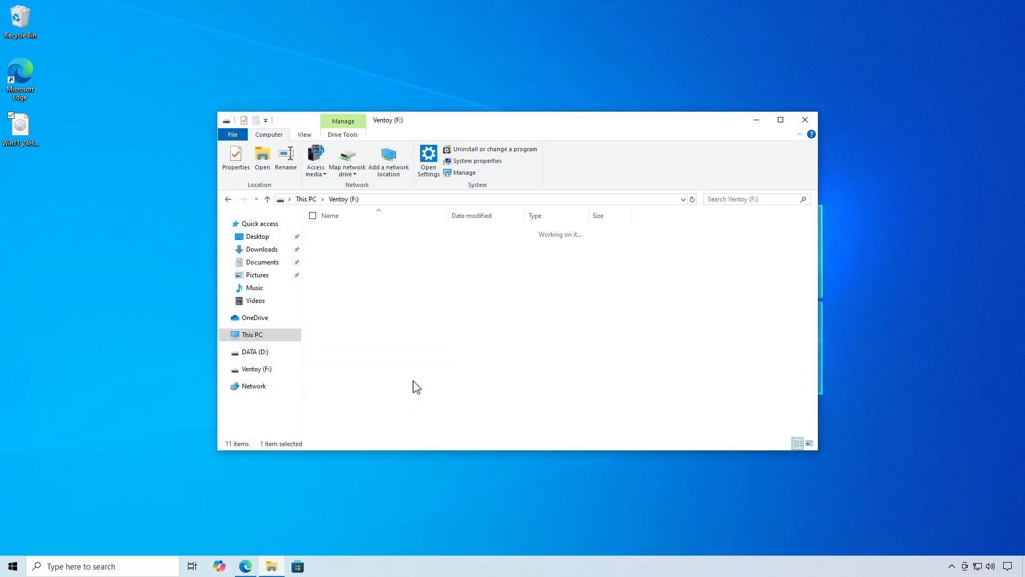
right_click(414, 274)
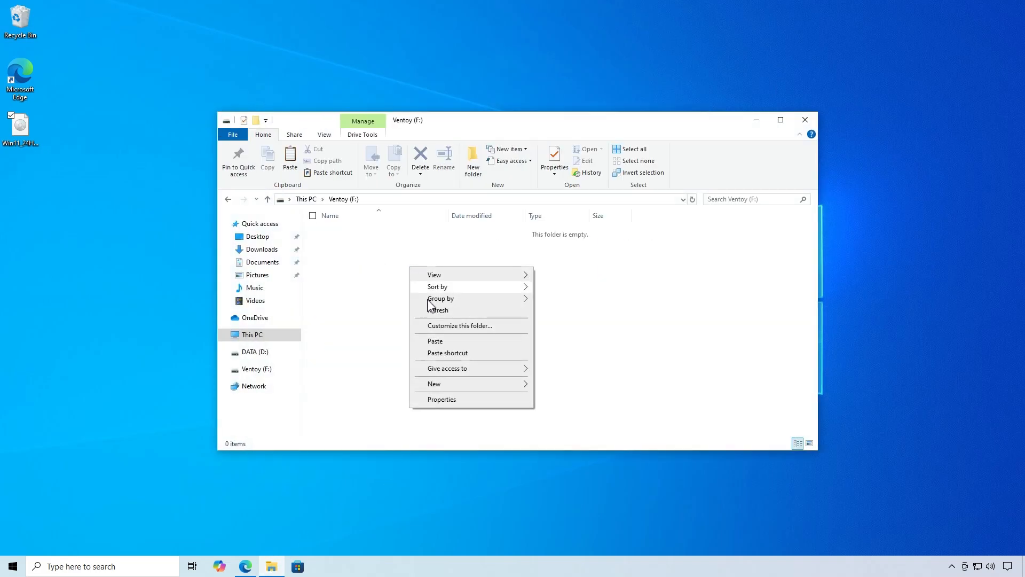
click(436, 341)
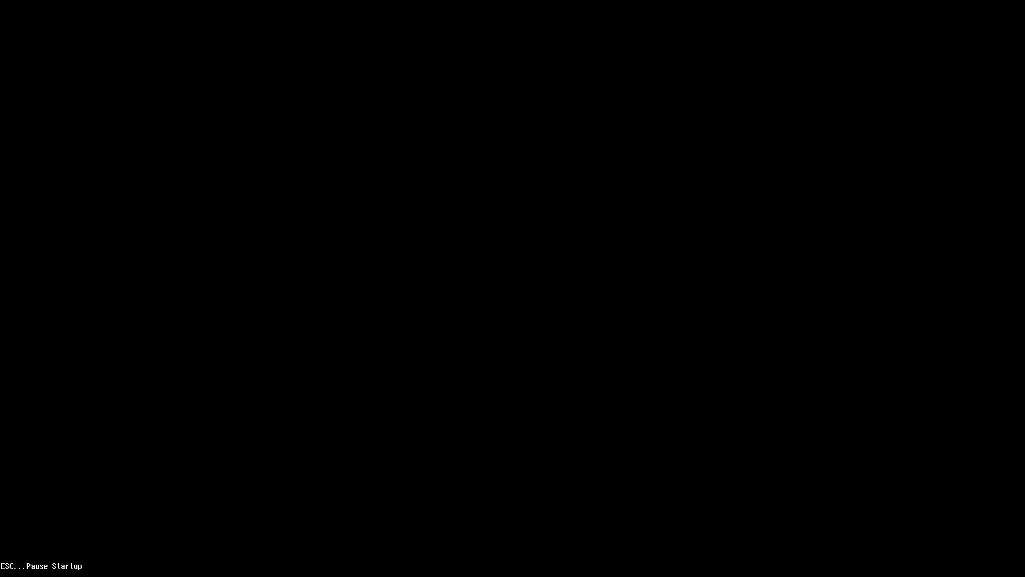
Boot the PC from the Kingston DataTraveler 3.0 USB drive and start Win11_24H2_English_x64.iso in normal mode
key(Escape)
key(F9)
key(Down)
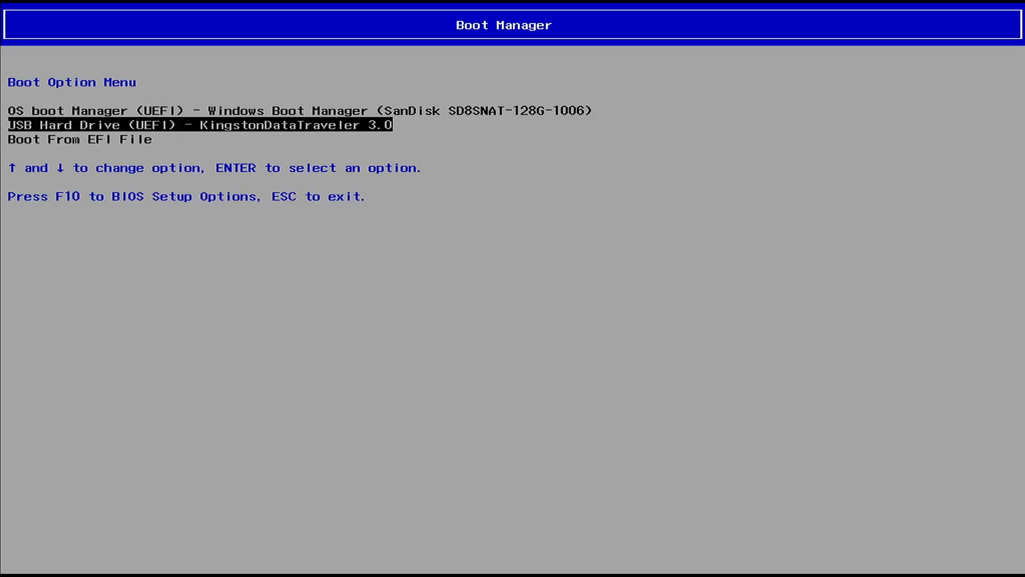
key(Return)
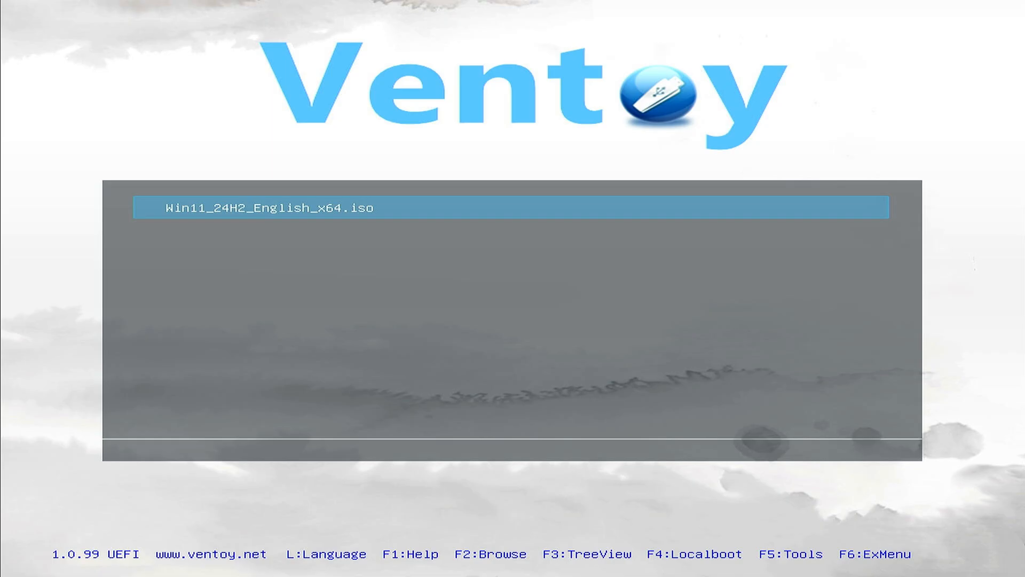
key(Return)
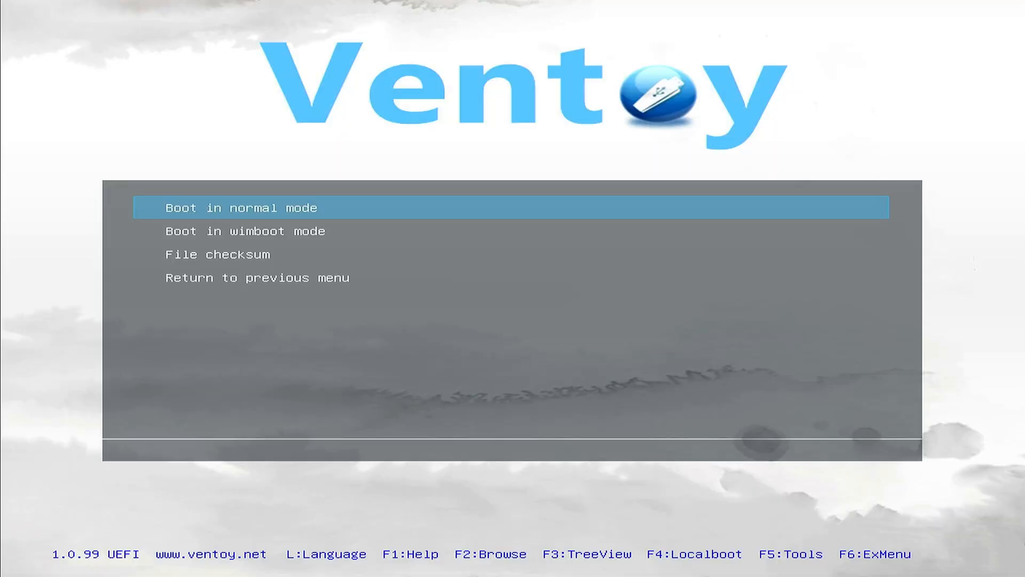
key(Return)
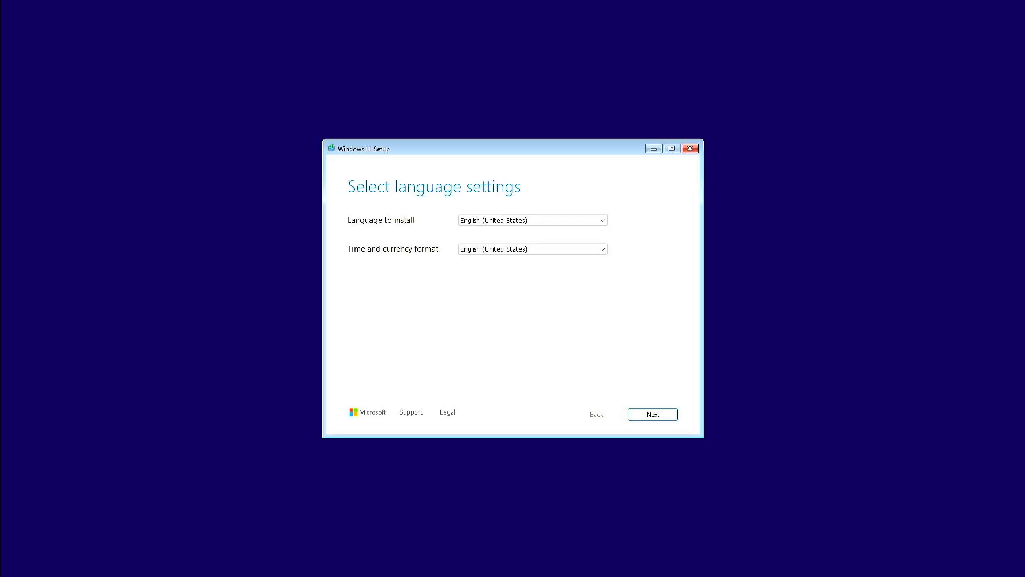
Keep the English (United States) language and US keyboard settings, and choose Install Windows 11, agreeing that everything will be deleted
click(649, 414)
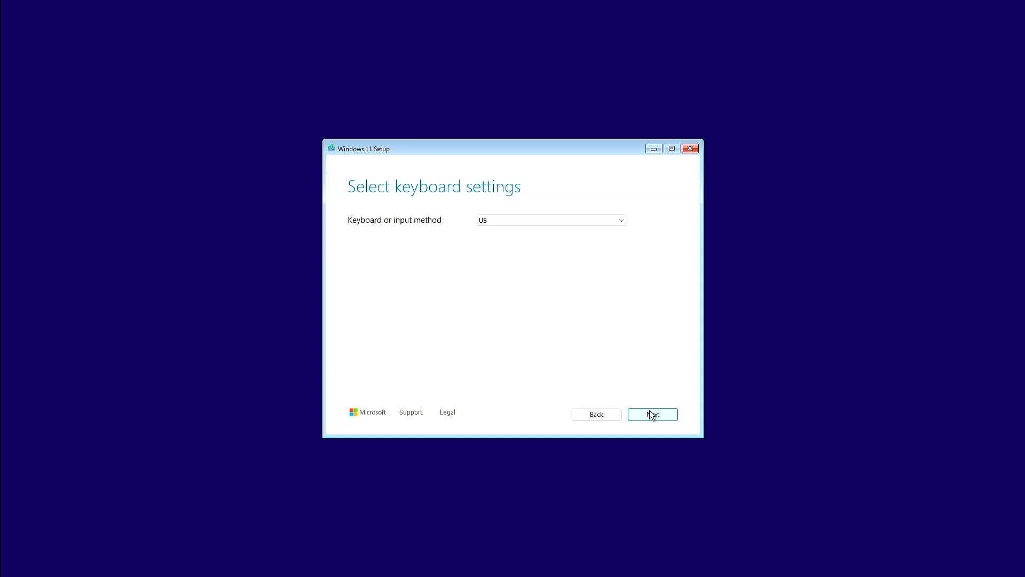
click(651, 415)
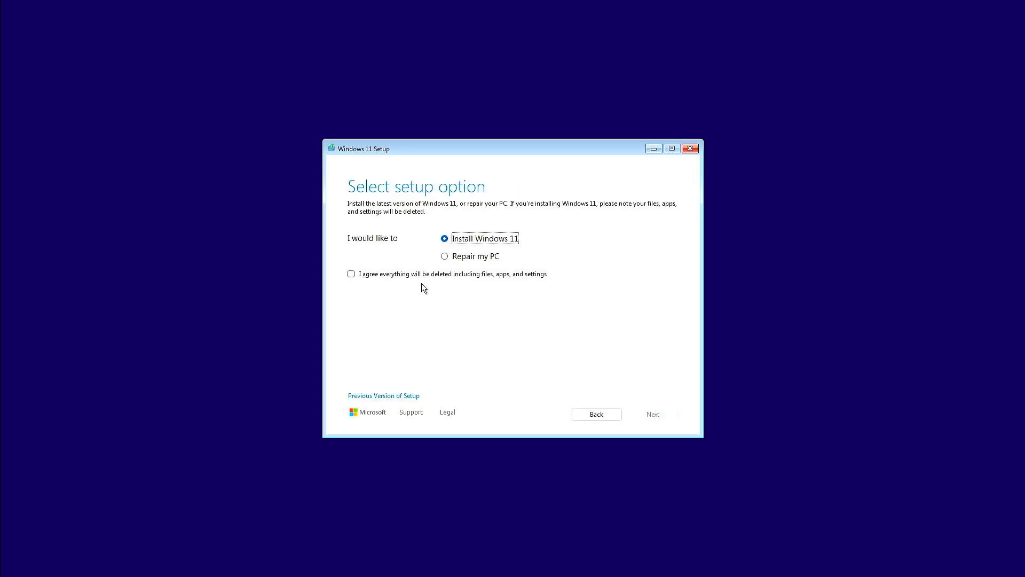
click(410, 275)
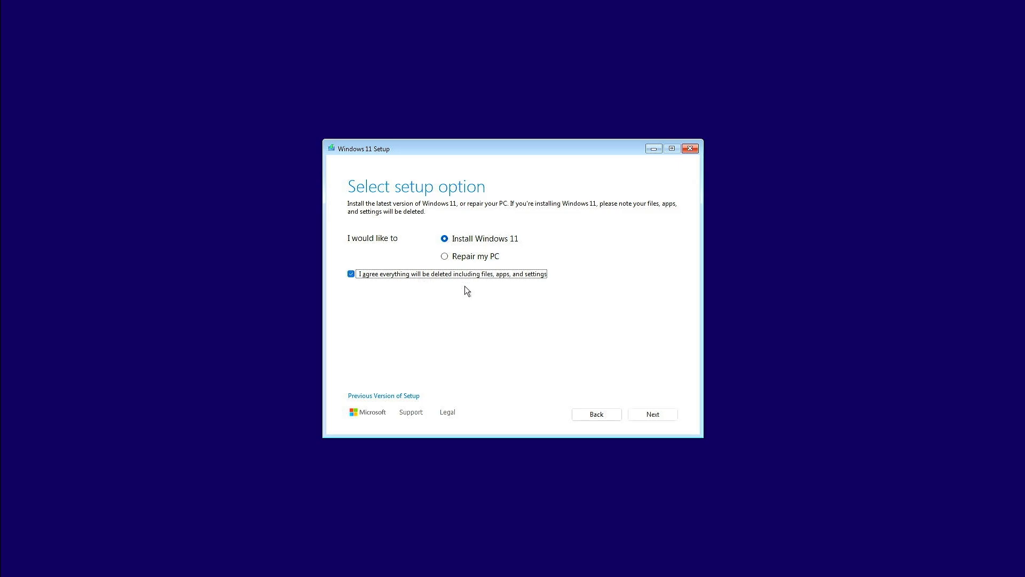
click(658, 414)
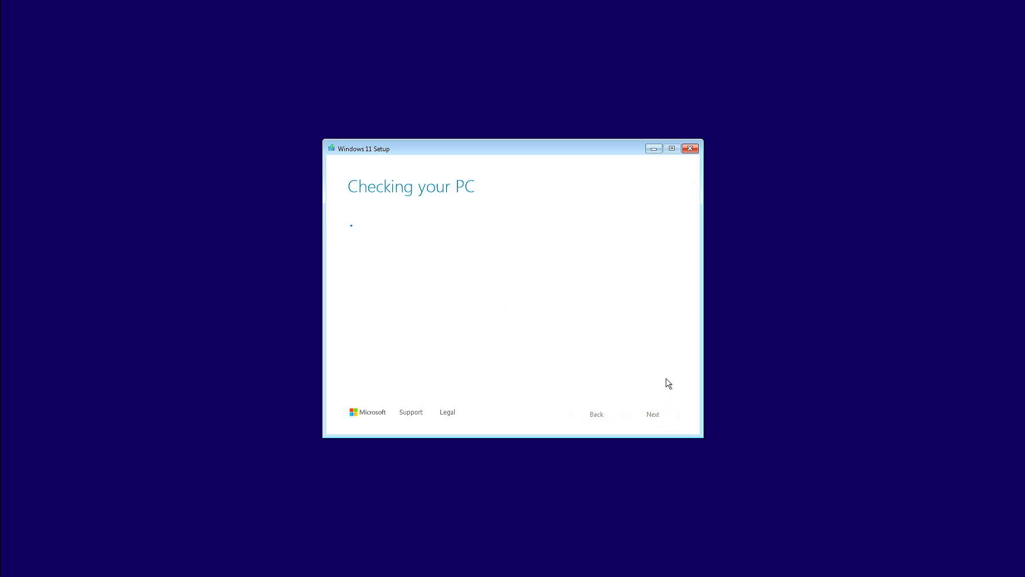
Select Disk 0 Partition 3 as the install location and start installing Windows 11 Home Single Language
click(643, 415)
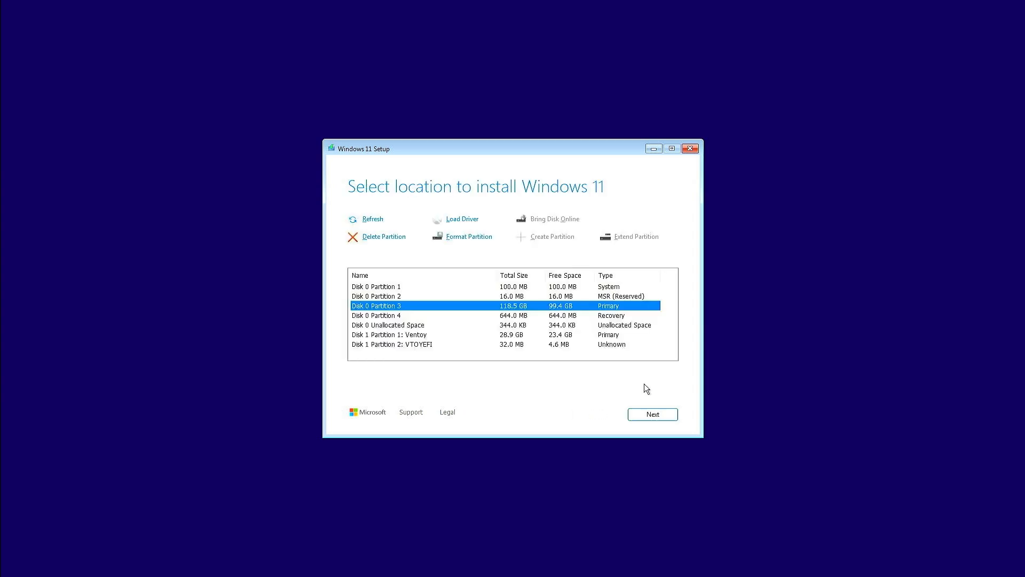
click(665, 411)
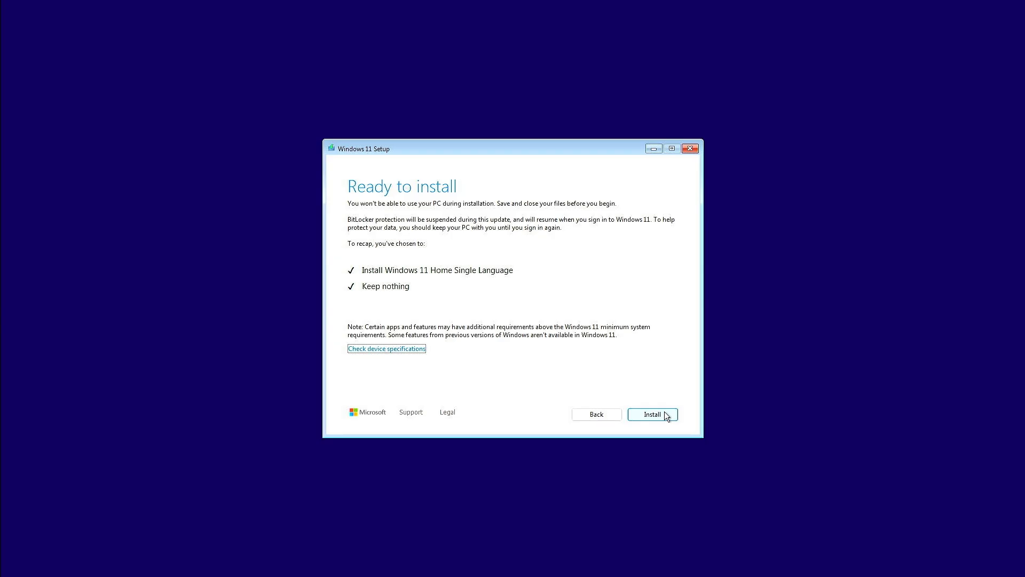
click(665, 411)
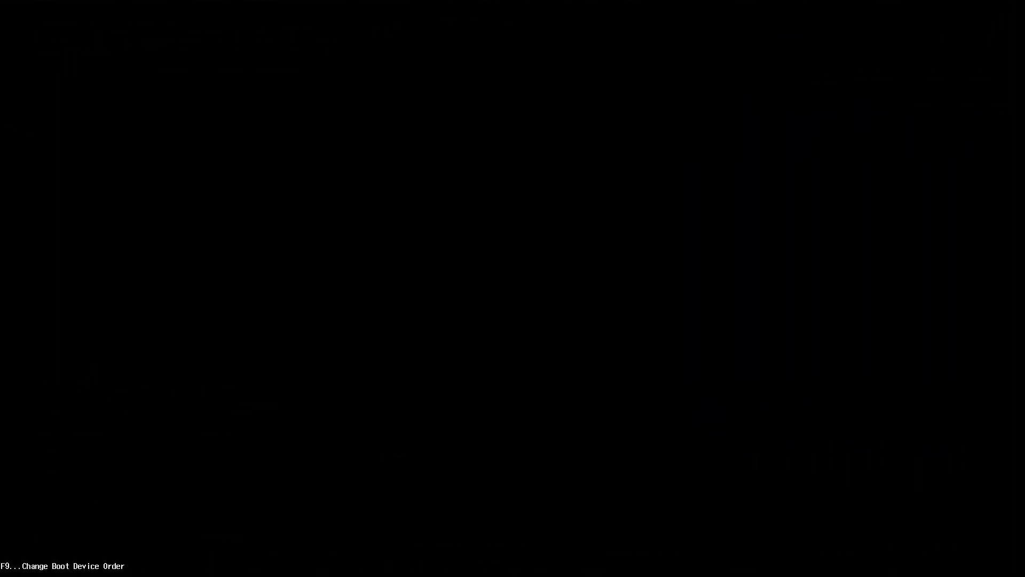
Boot the PC from the Ventoy USB drive and start Win10_22H2_English_x64.iso in normal mode
key(F9)
key(Return)
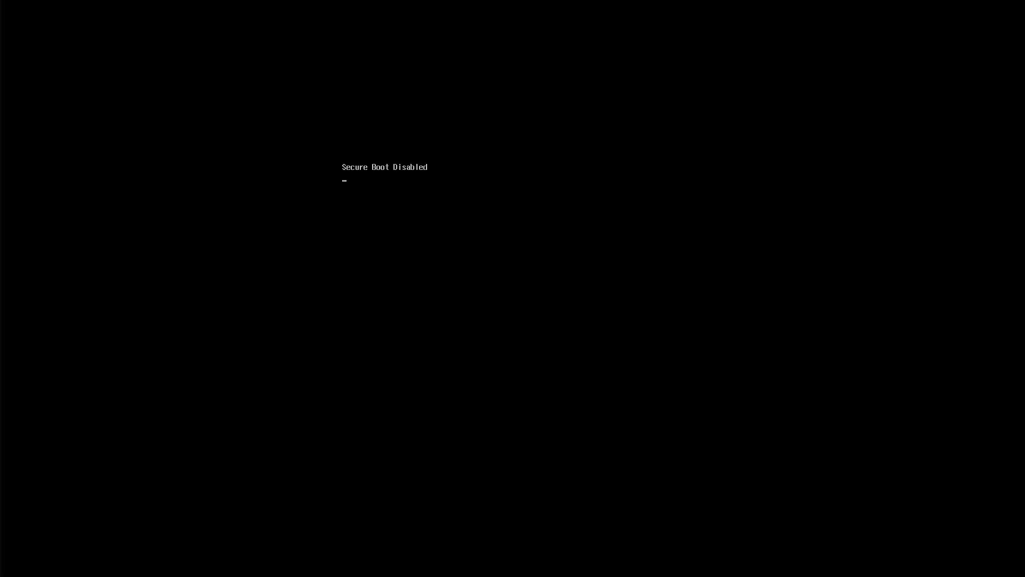
key(Down)
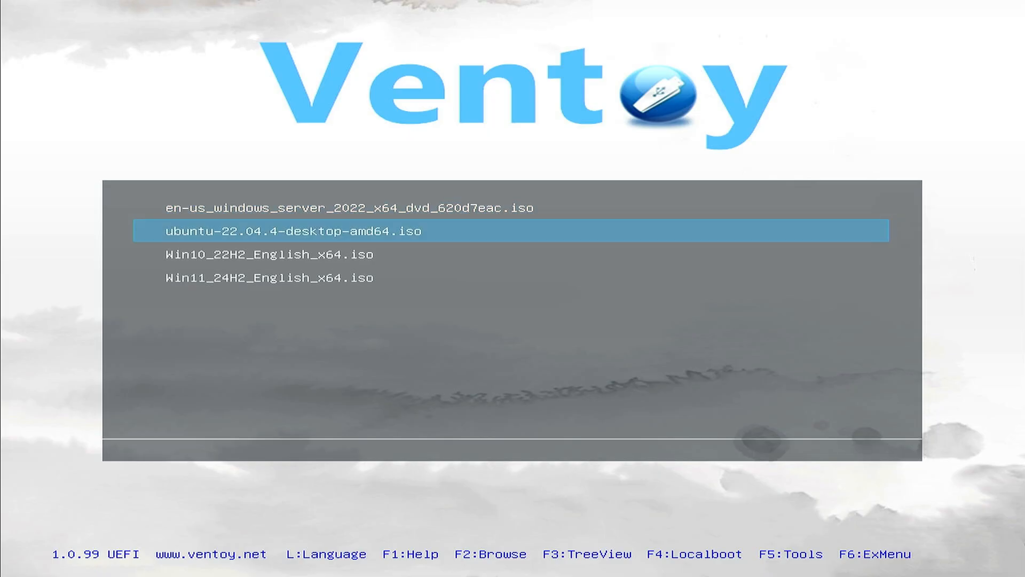
key(Down)
key(Return)
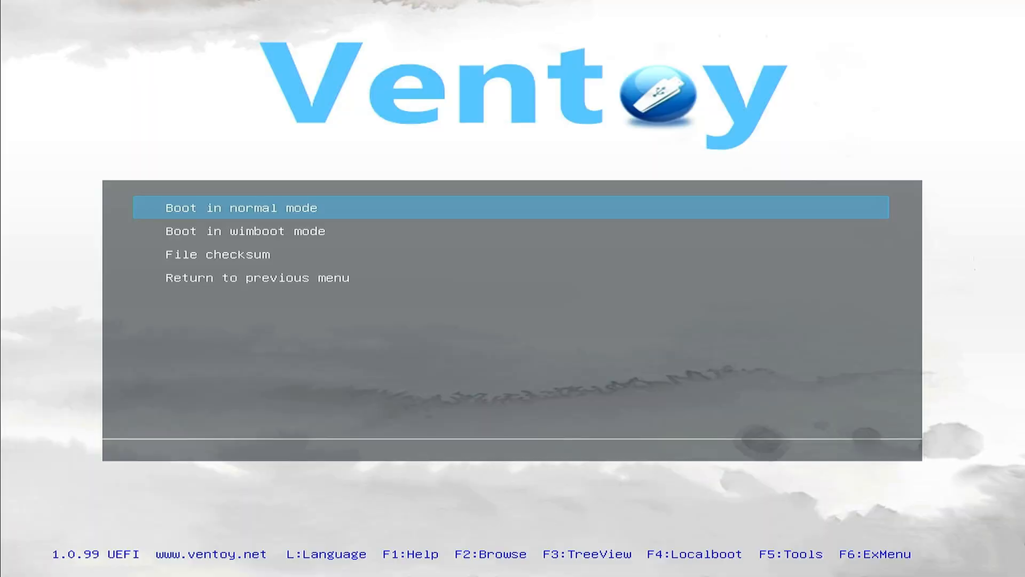
key(Return)
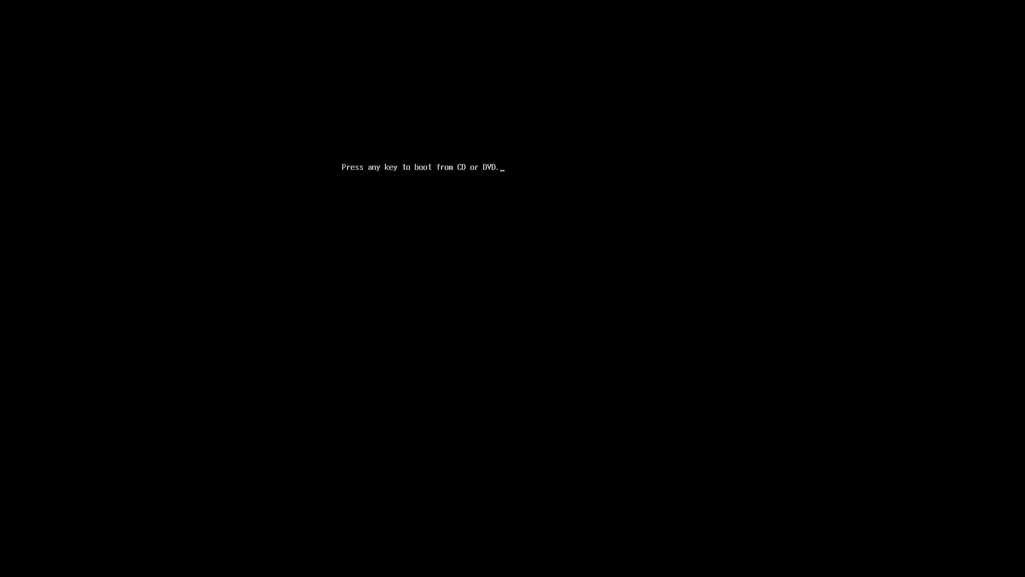
key(Return)
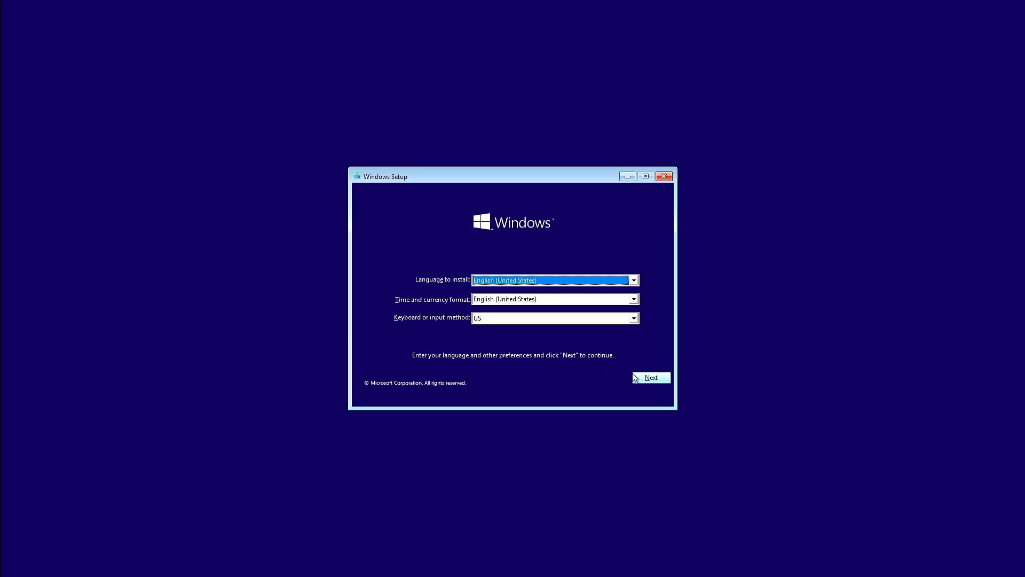
Start a custom Windows 10 installation on Drive 0 Unallocated Space, keeping the English (United States) and US keyboard defaults and accepting the license terms
click(637, 377)
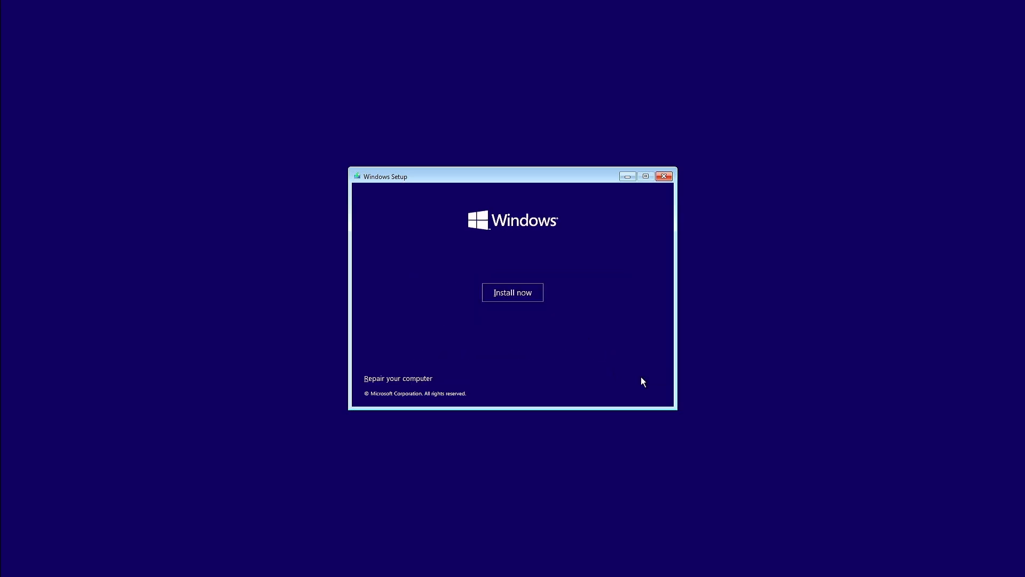
click(535, 297)
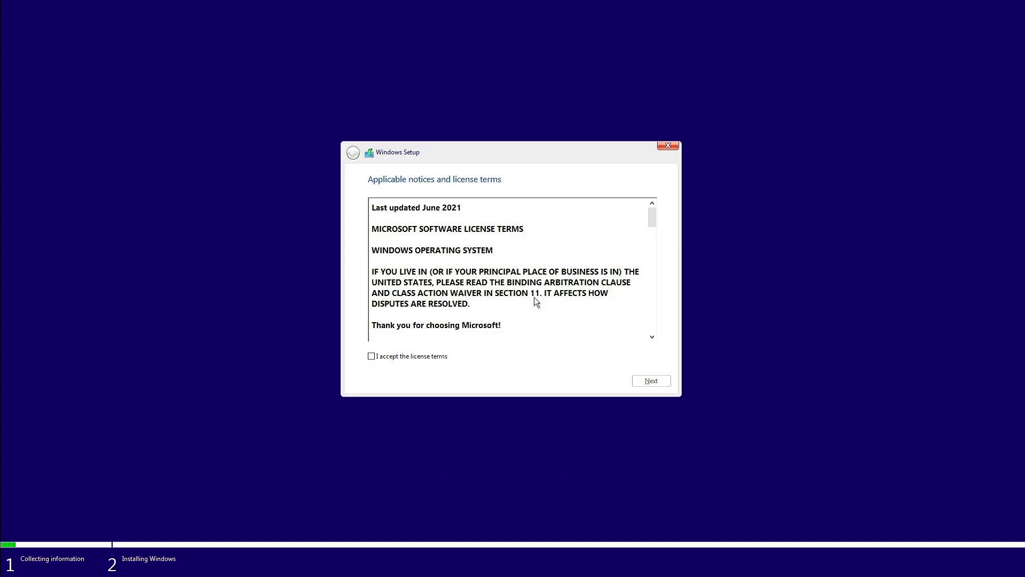
click(432, 357)
click(652, 380)
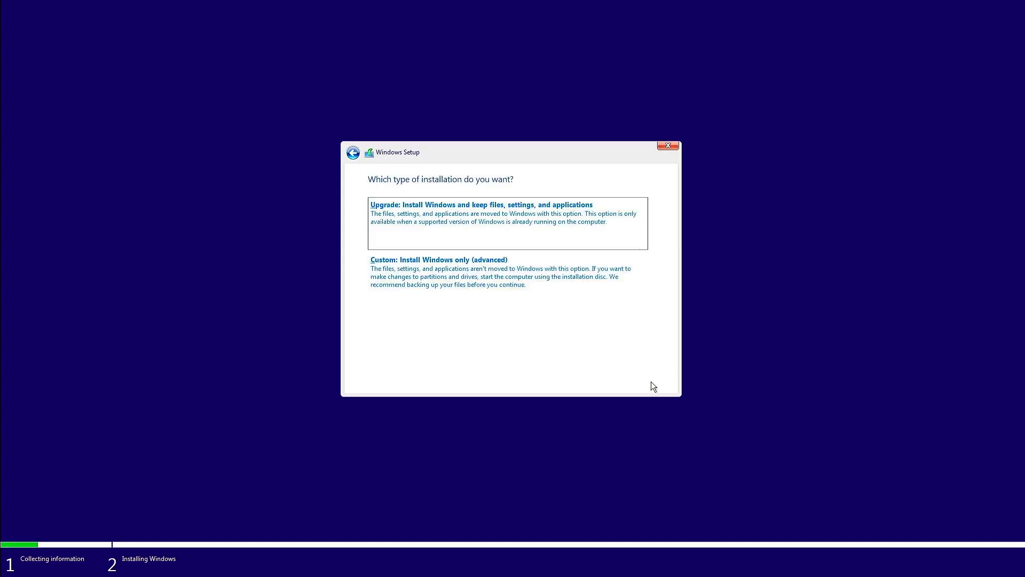
click(565, 281)
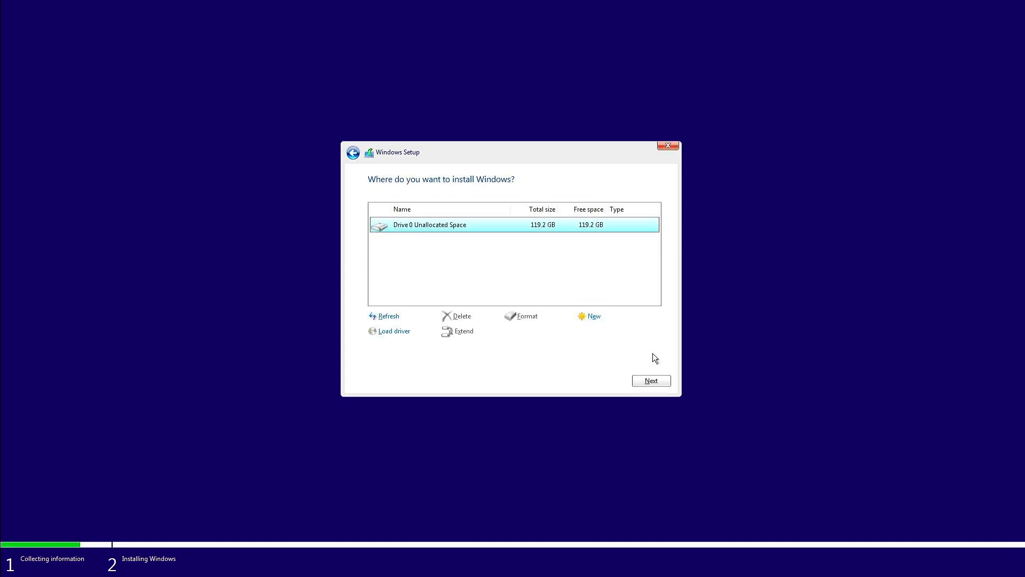
click(653, 381)
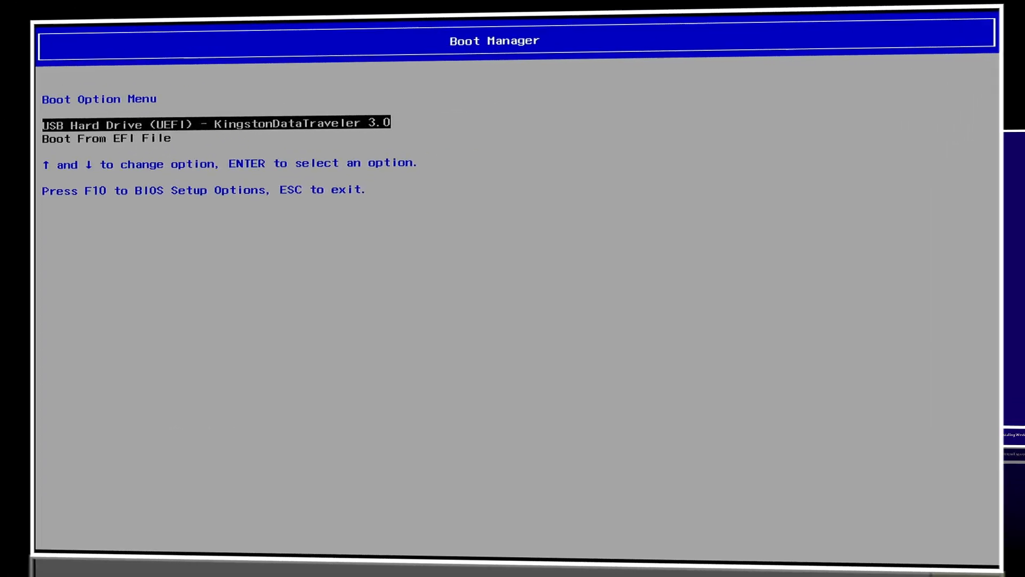
Boot from the Kingston DataTraveler 3.0 USB drive and start en-us_windows_server_2022_x64_dvd_620d7eac.iso in normal mode
key(Return)
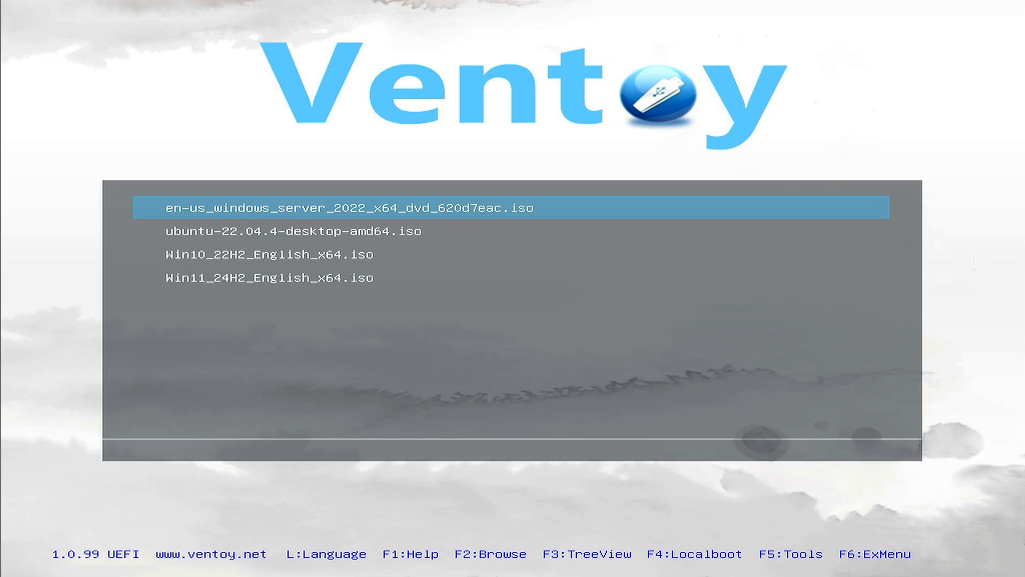
key(Return)
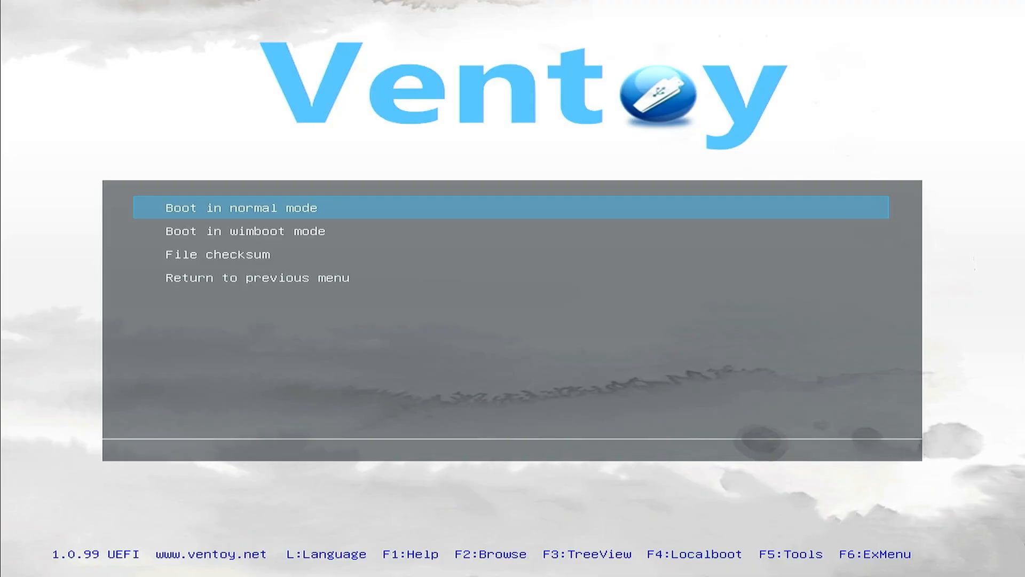
key(Return)
key(Return)
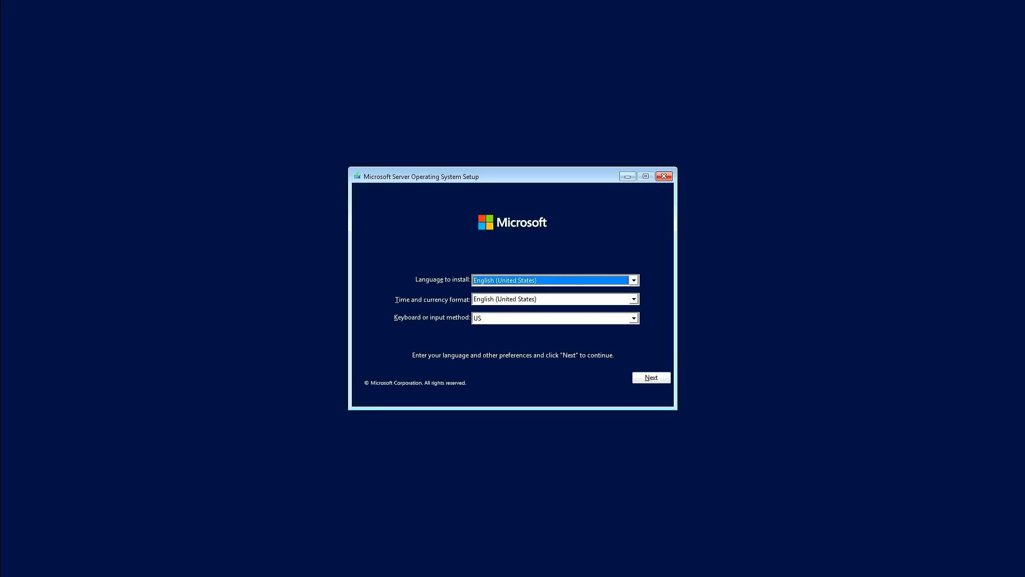
Begin the server setup with the default language settings and no product key, choosing Windows Server 2022 Standard (Desktop Experience)
click(646, 377)
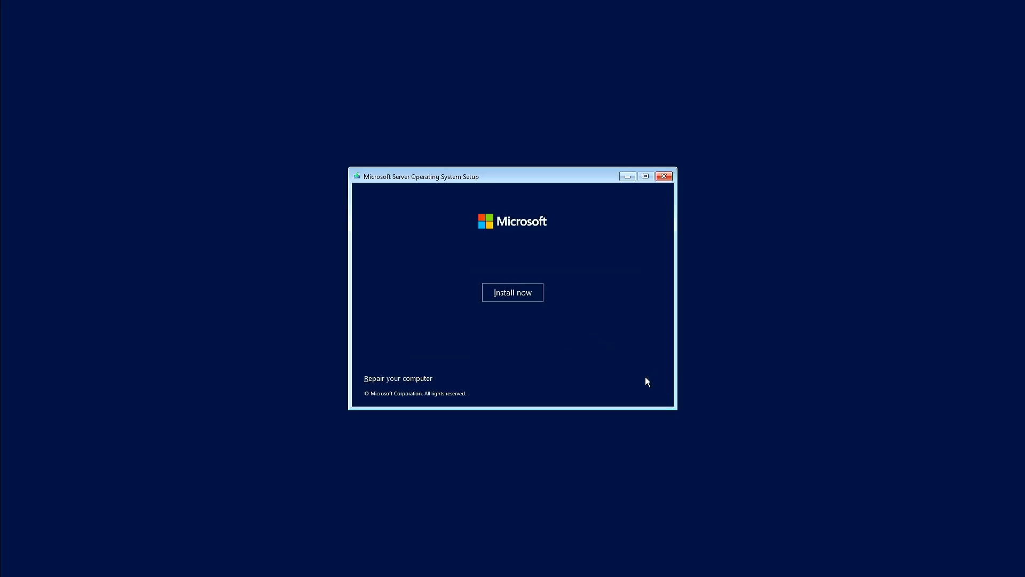
click(526, 291)
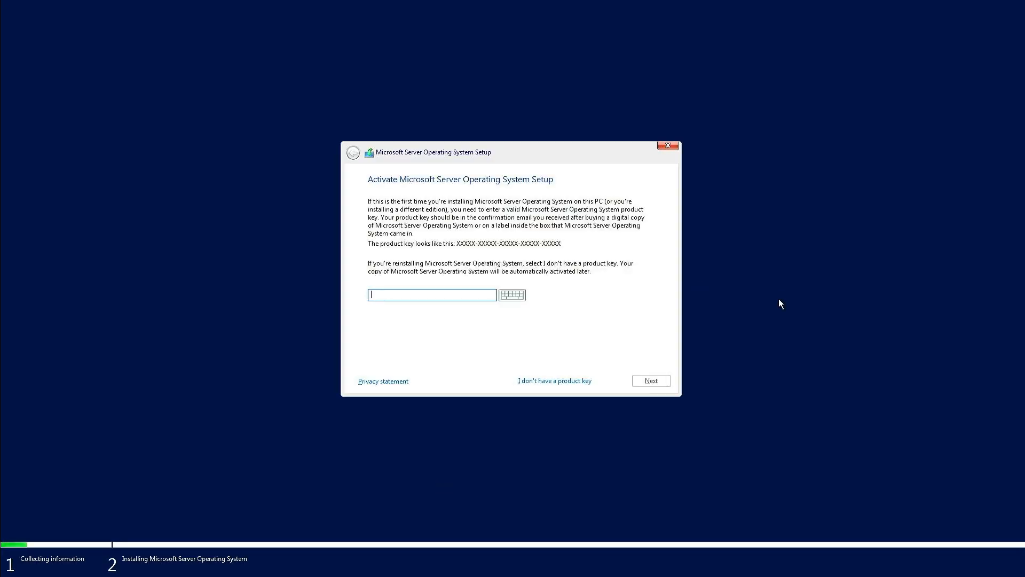
click(583, 382)
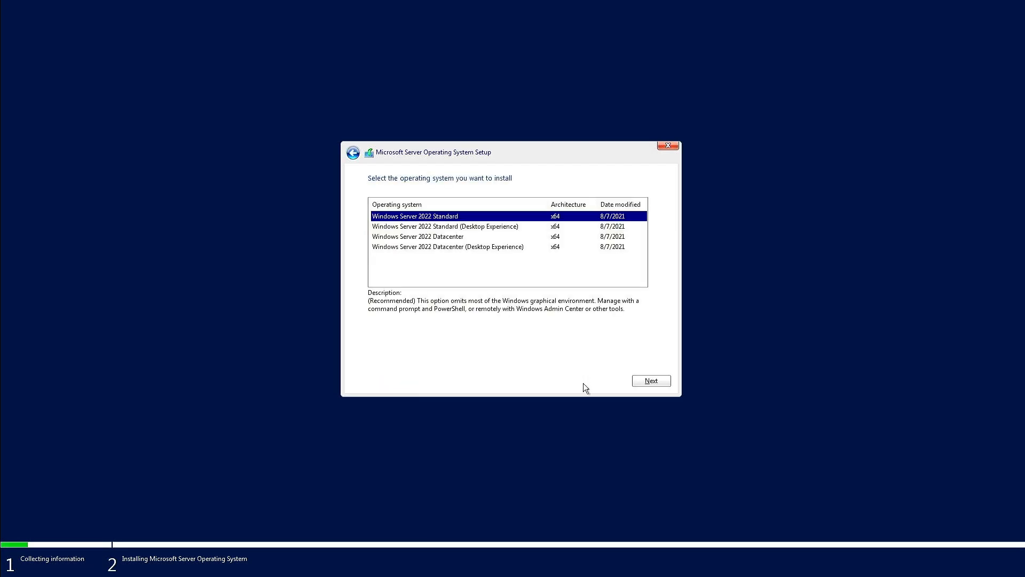
click(498, 227)
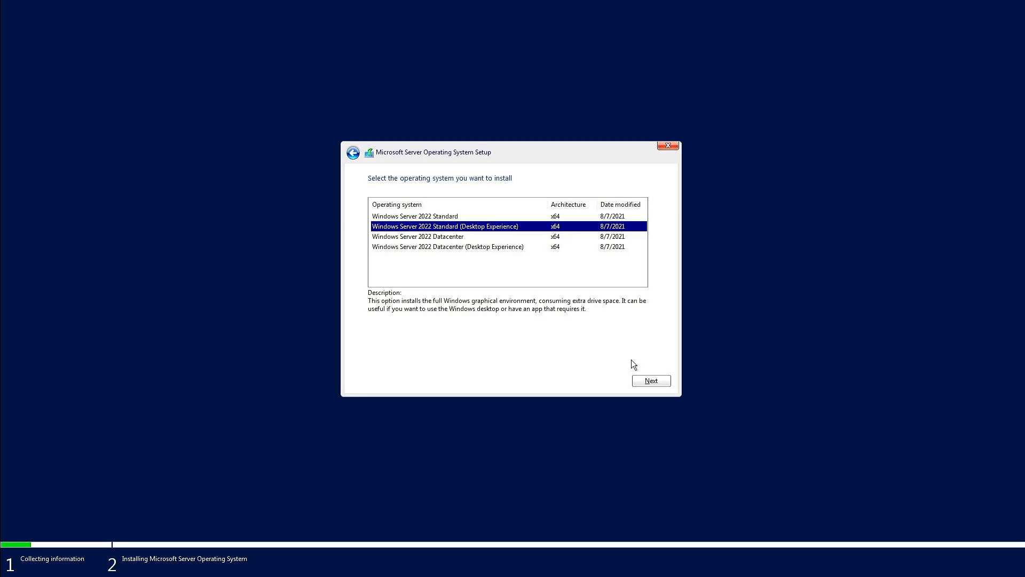
click(652, 381)
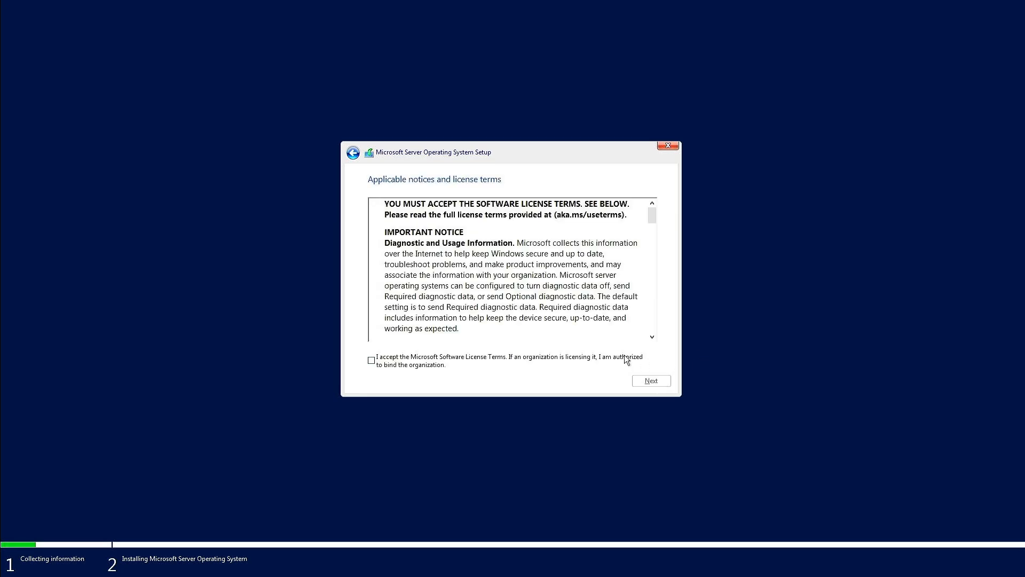
Accept the Microsoft Software License Terms and start a custom server installation on Drive 0 Partition 3
click(651, 380)
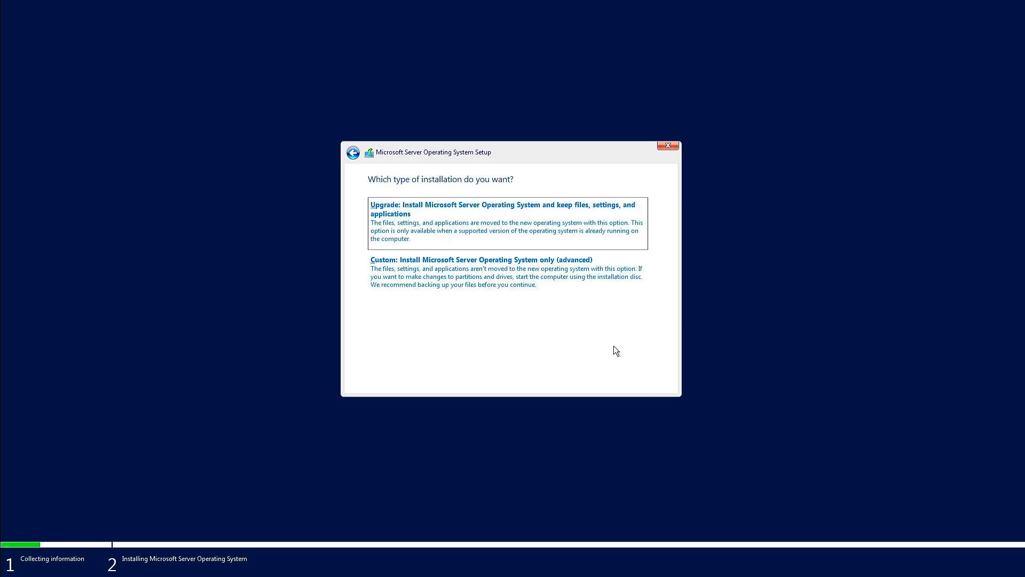
click(569, 293)
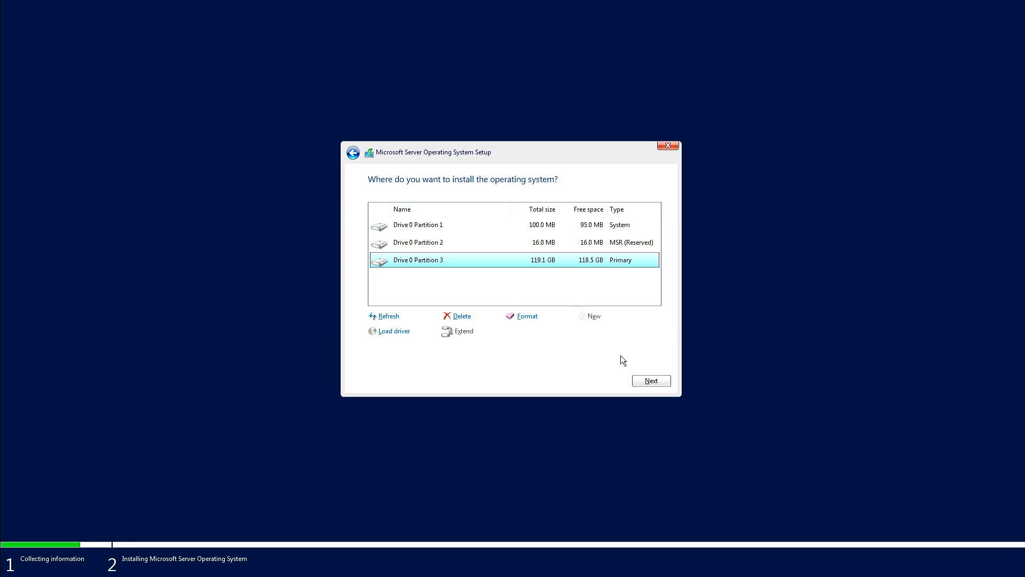
click(643, 382)
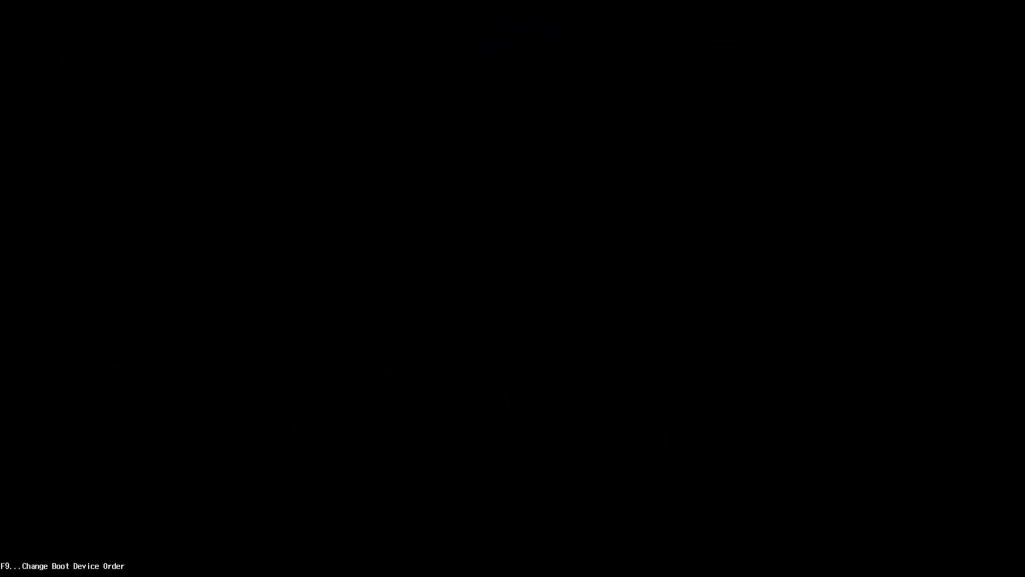
Boot from the Ventoy USB drive, start ubuntu-22.04.4-desktop-amd64.iso in normal mode, and launch Try or Install Ubuntu
key(F9)
key(Return)
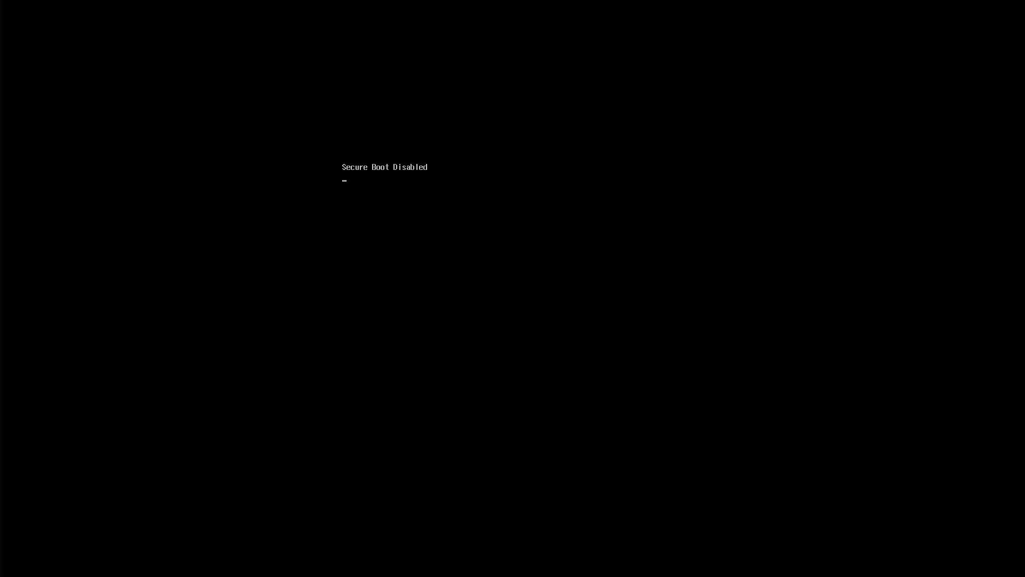
key(Down)
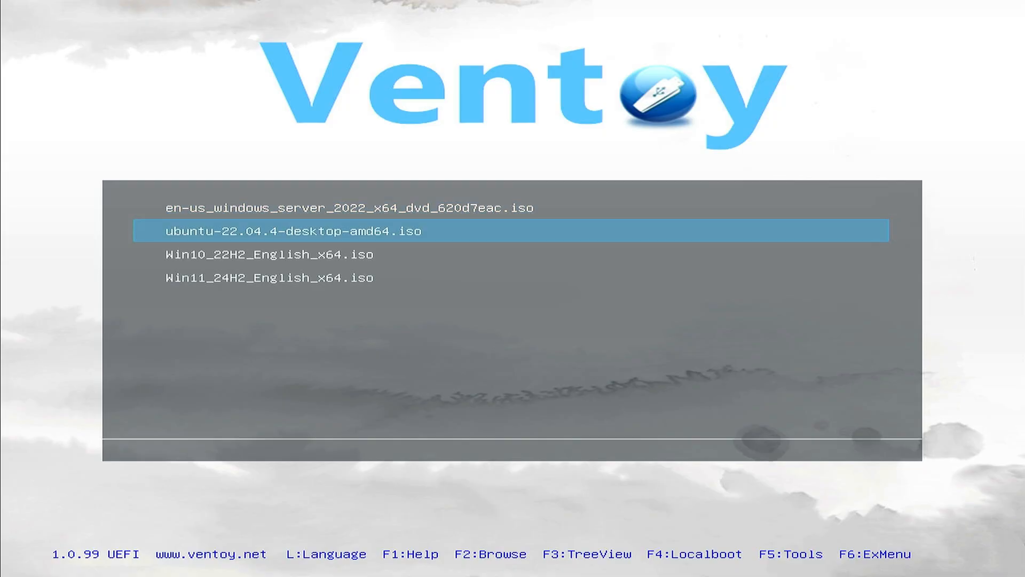
key(Return)
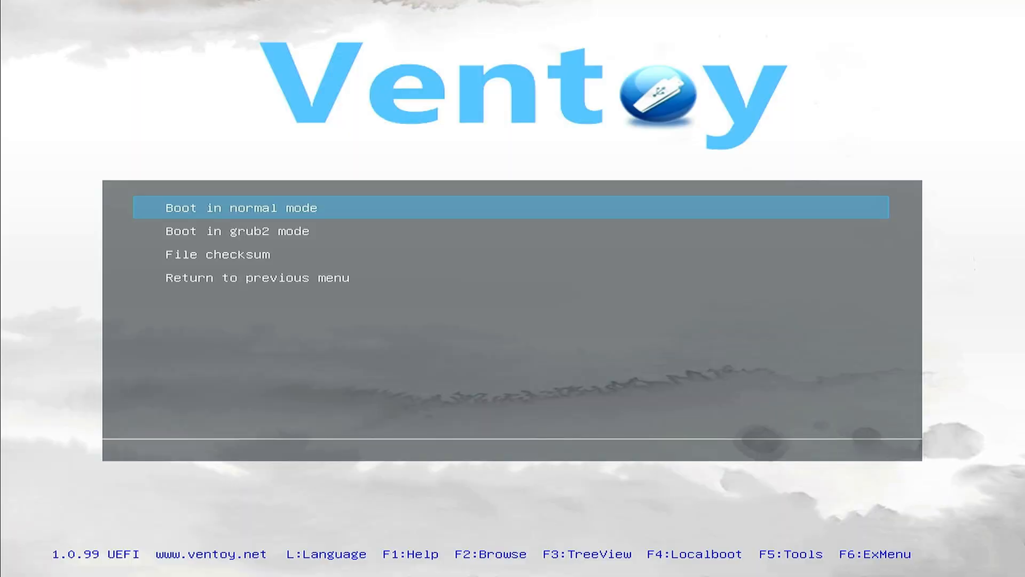
key(Return)
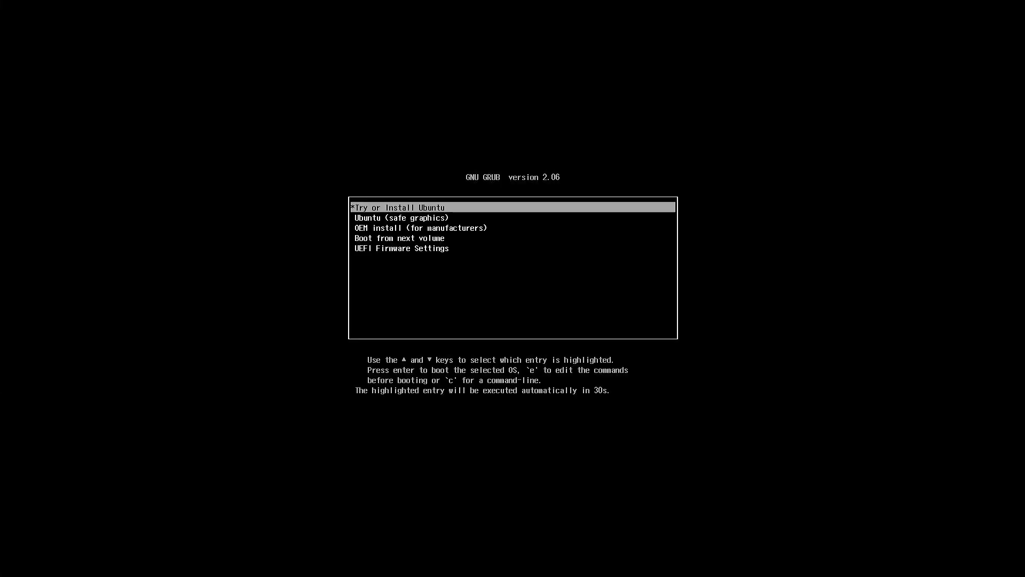
key(Return)
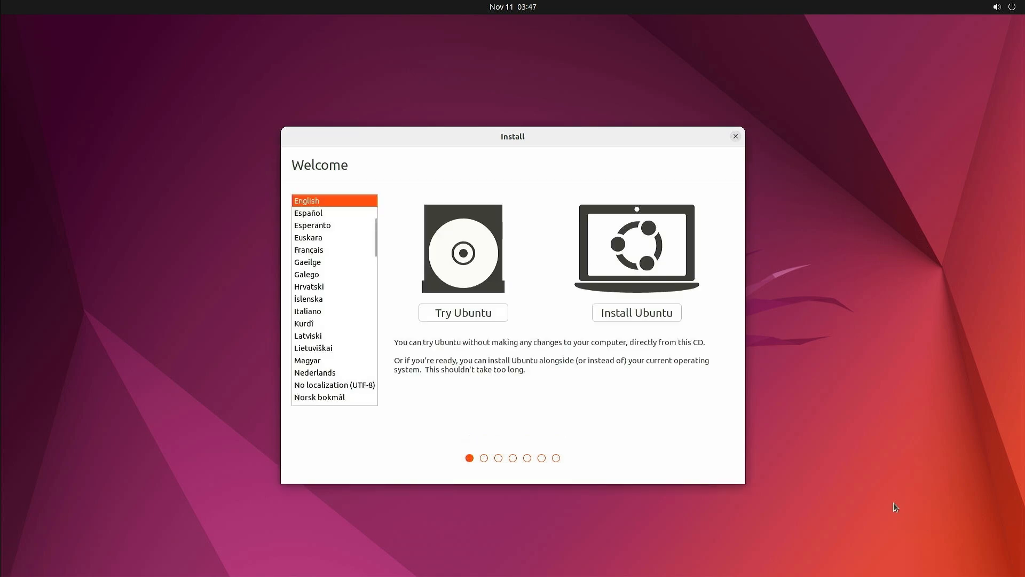
Choose to install Ubuntu in English with the English (US) keyboard layout and the Normal installation option
click(659, 319)
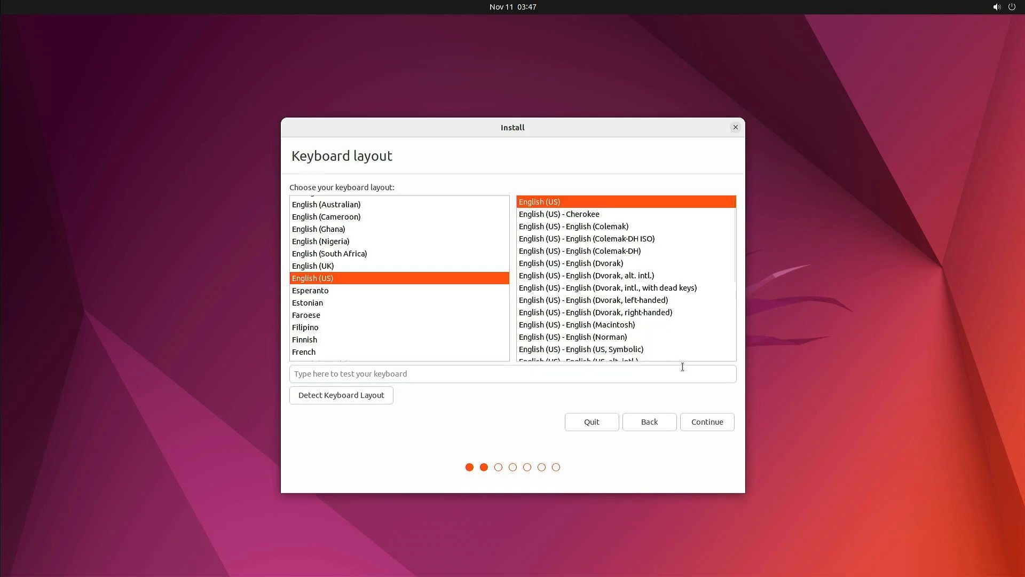
click(714, 424)
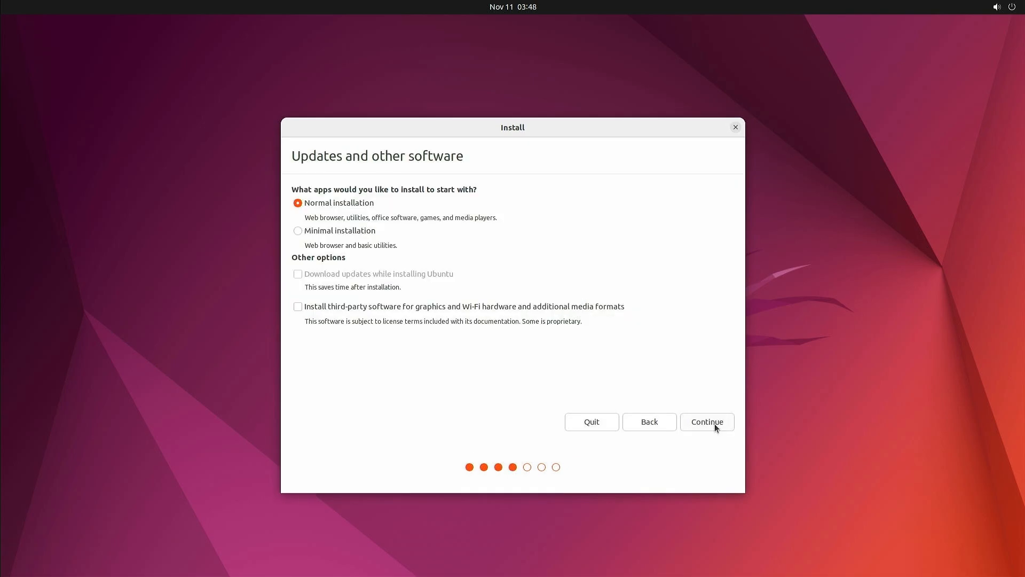
click(714, 424)
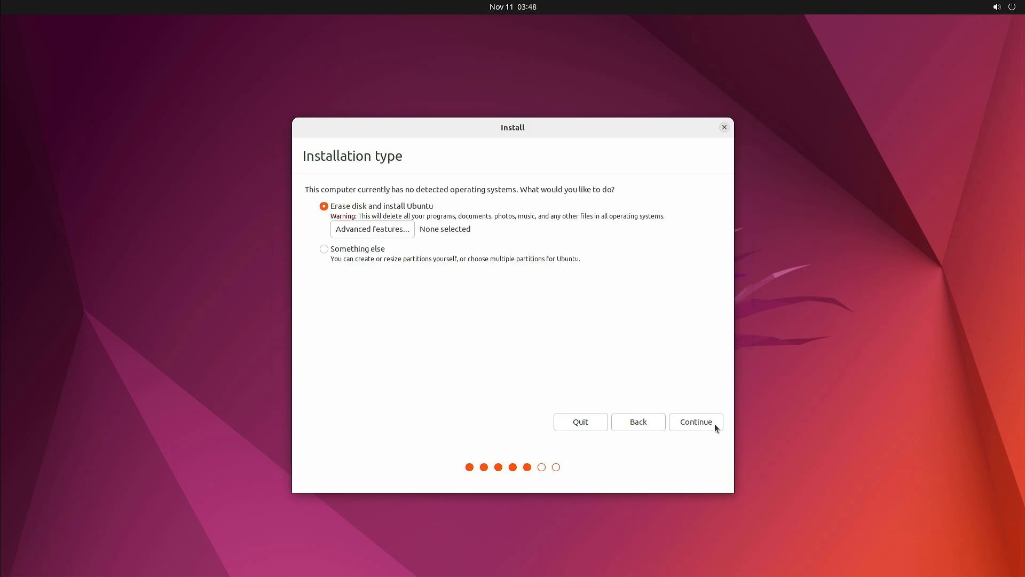
Choose to erase the 128.0 GB SanDisk drive for Ubuntu, approve writing the changes to disk, and continue to the account setup
click(715, 424)
click(716, 425)
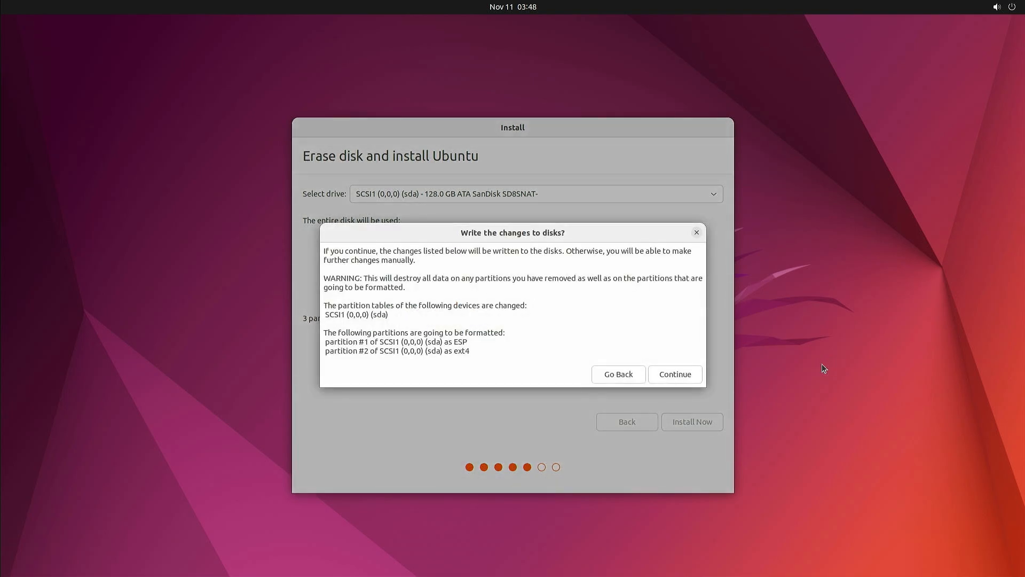
click(697, 374)
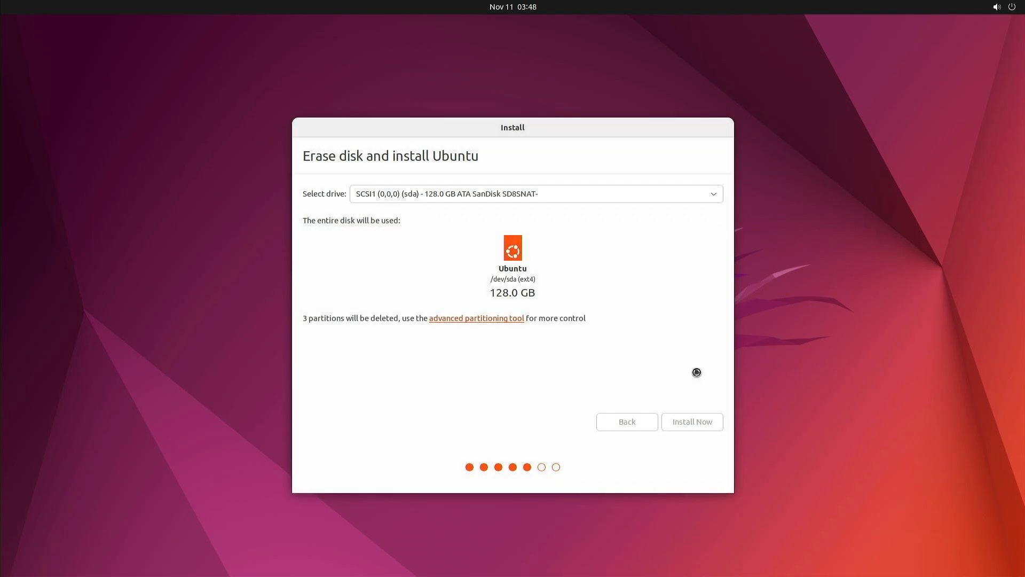
click(704, 425)
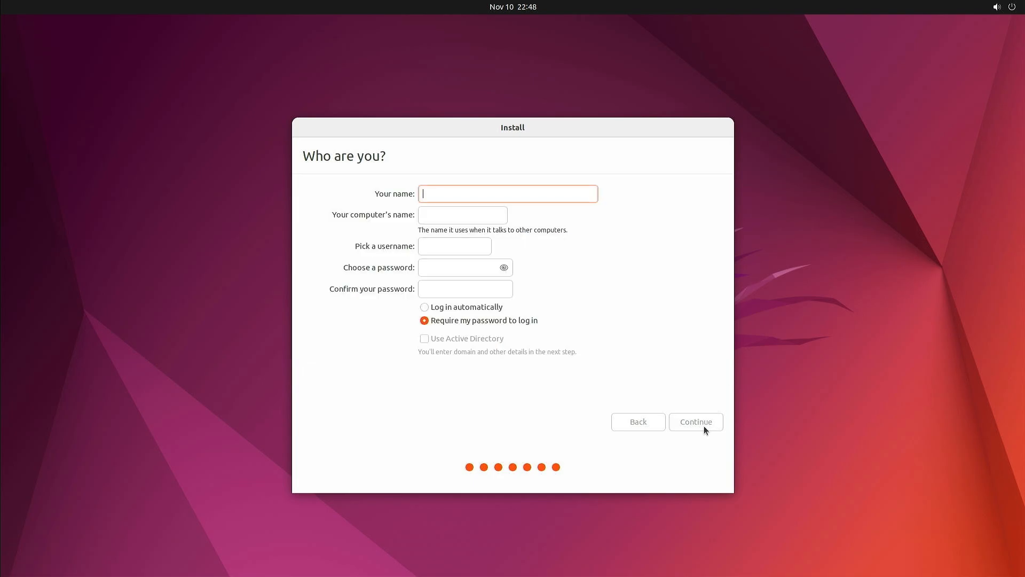
Enter the user's name, fill in and confirm the account password, keep password login required, and continue the Ubuntu installation
text(bonben)
key(Tab)
key(Tab)
key(Tab)
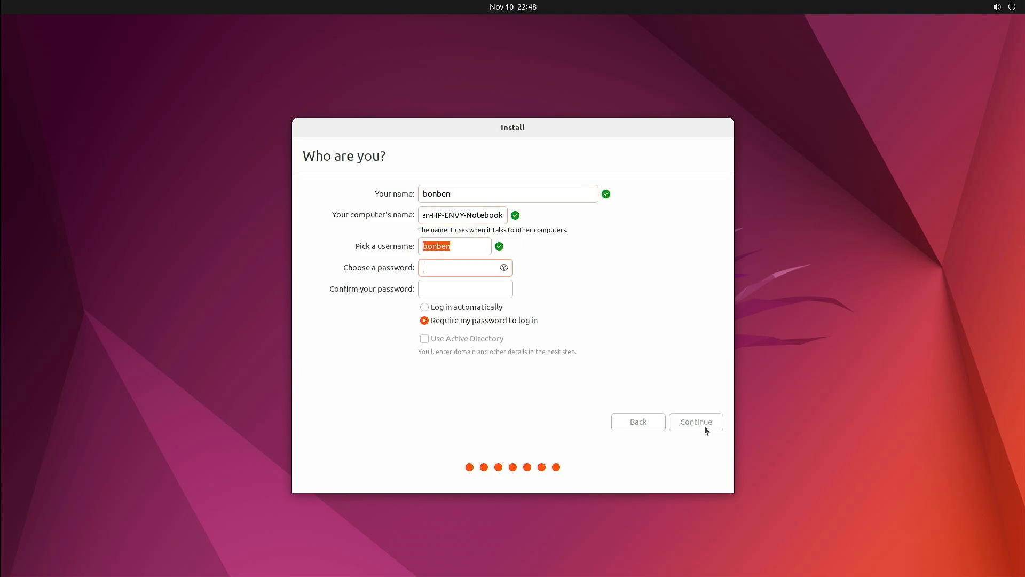
text(***********)
key(Tab)
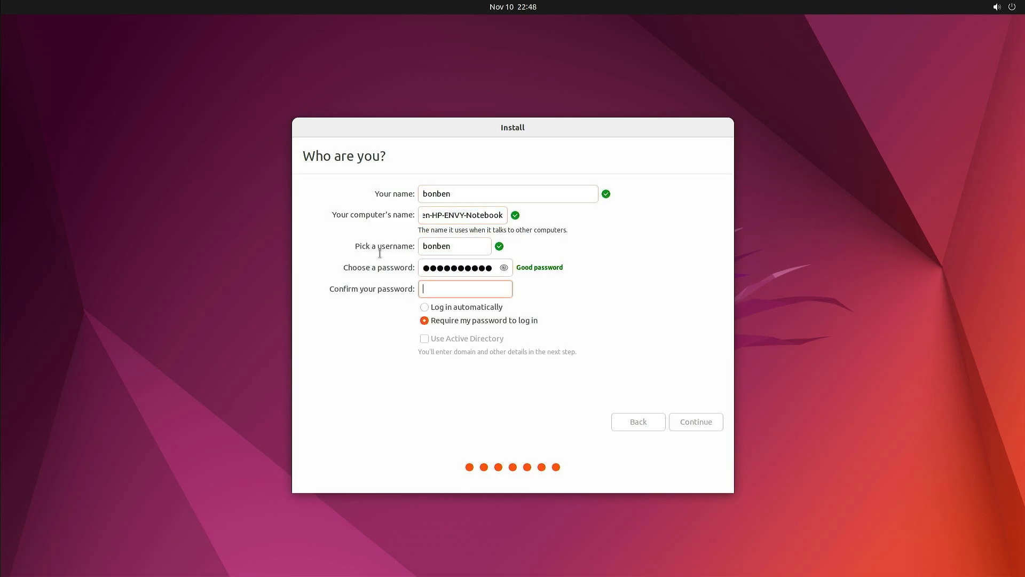
text(***********)
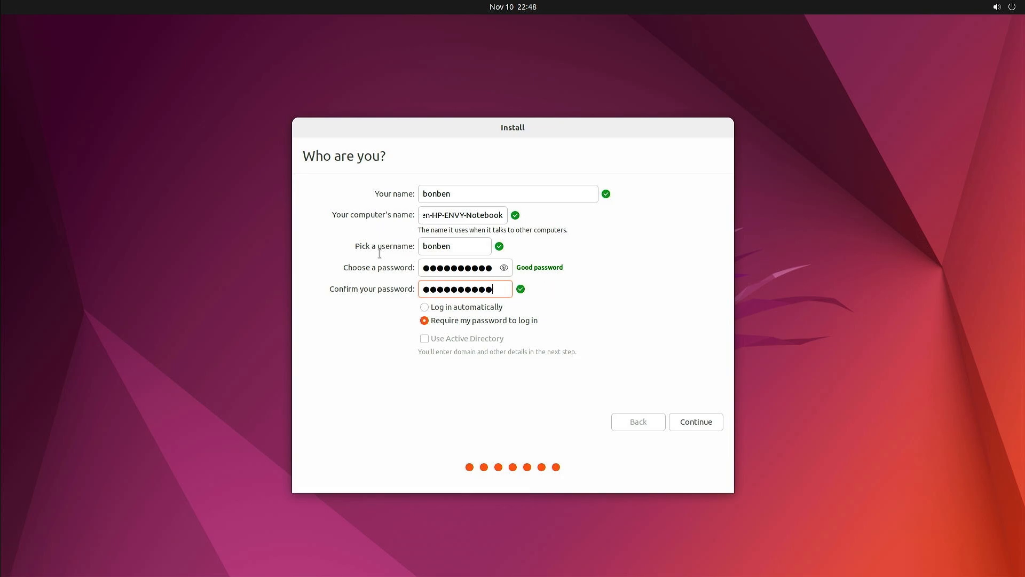
click(706, 426)
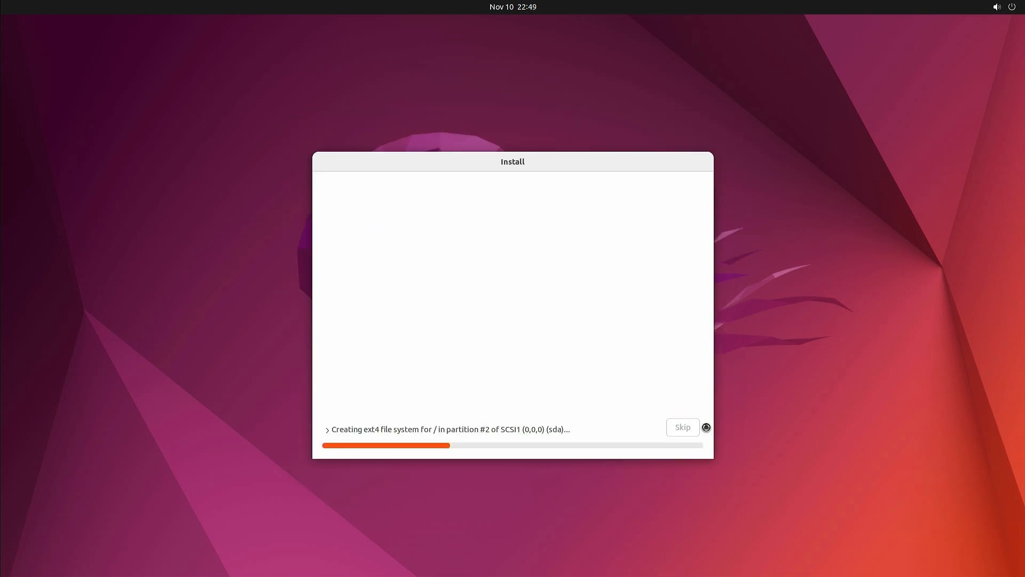